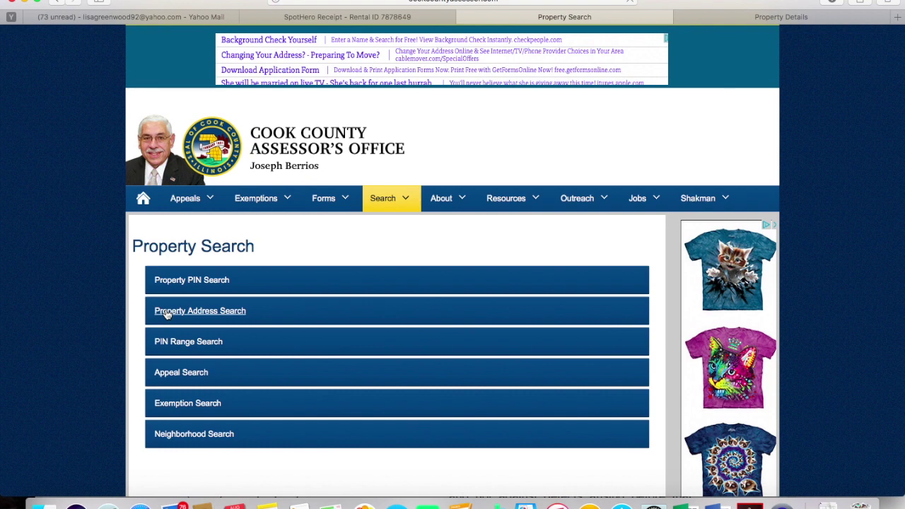
# Search by address for the subject property's house number and street in Chicago, entering the verification code
pyautogui.click(166, 315)
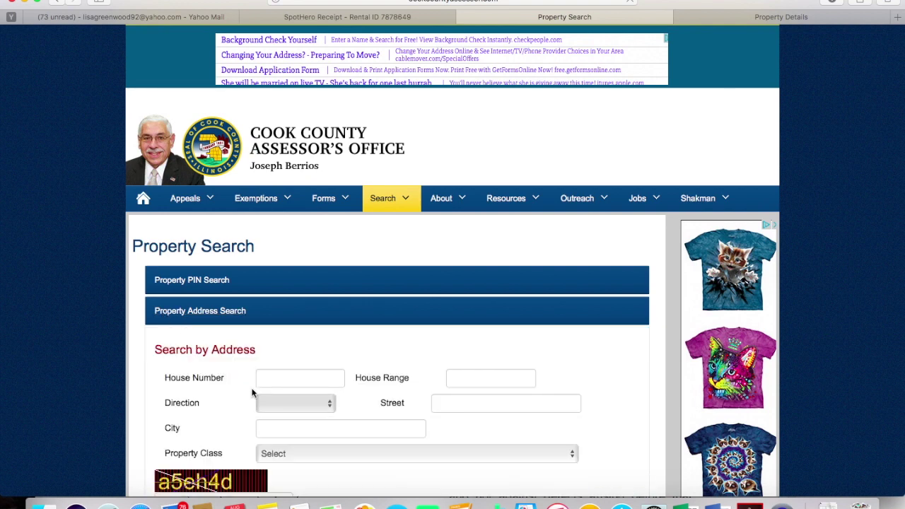
pyautogui.click(271, 376)
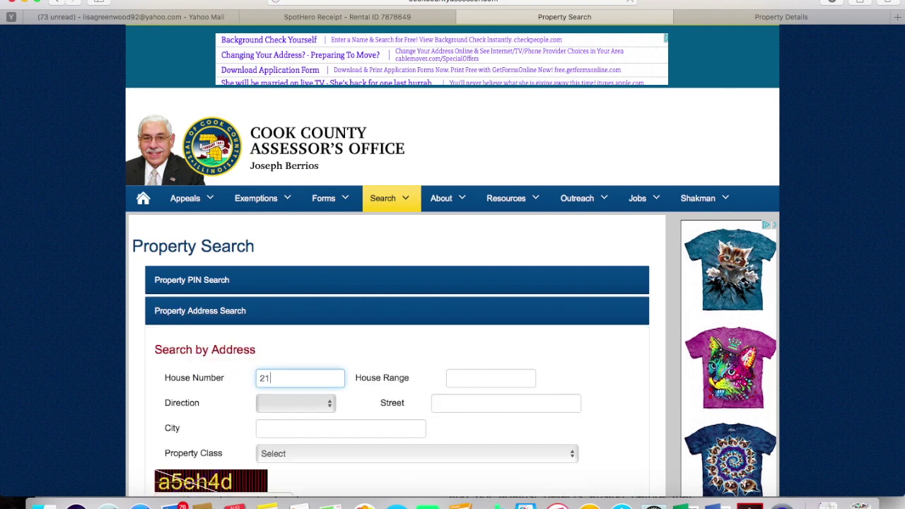
pyautogui.press('Tab')
pyautogui.press('Tab')
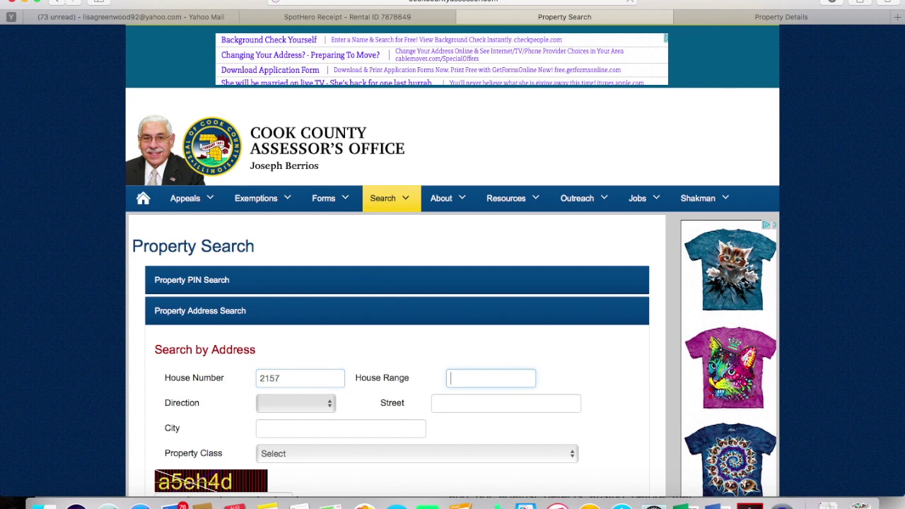
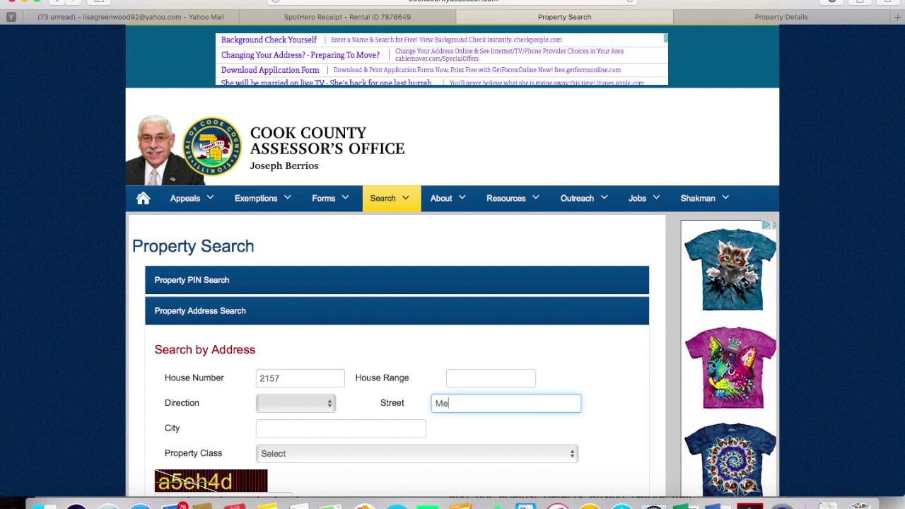
pyautogui.press('Tab')
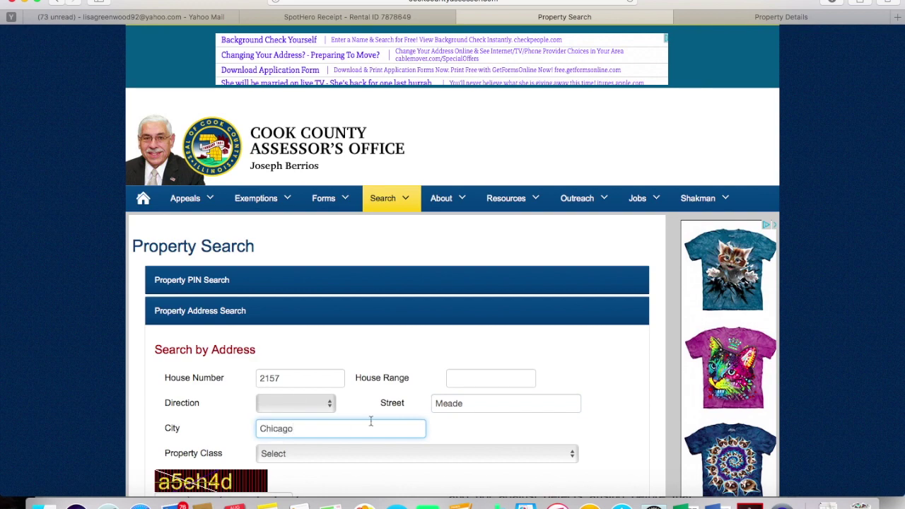
pyautogui.scroll(-3, 369, 422)
pyautogui.click(208, 420)
pyautogui.write('a')
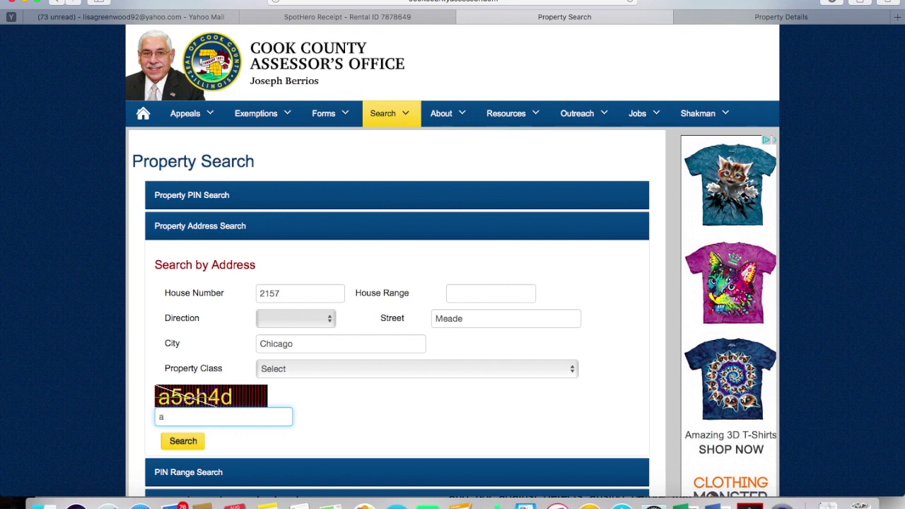
pyautogui.write('5eh4d')
pyautogui.click(184, 442)
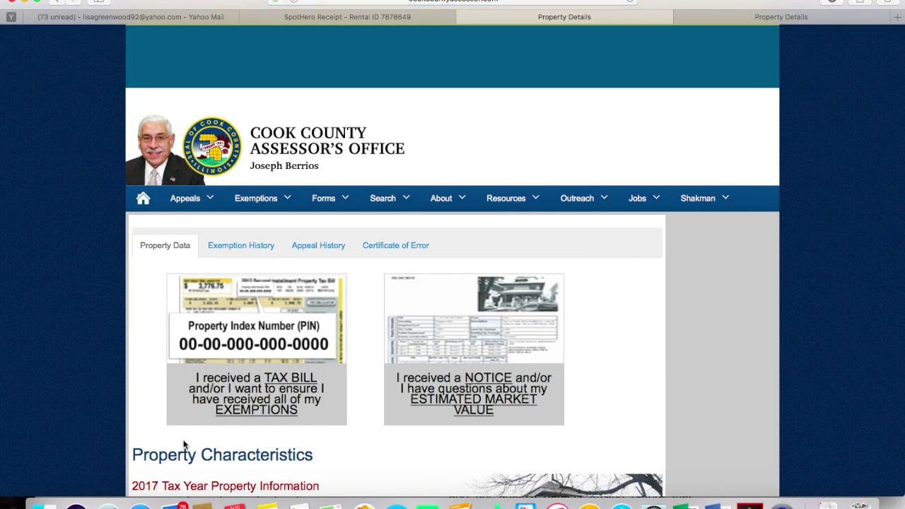
pyautogui.scroll(-5, 184, 444)
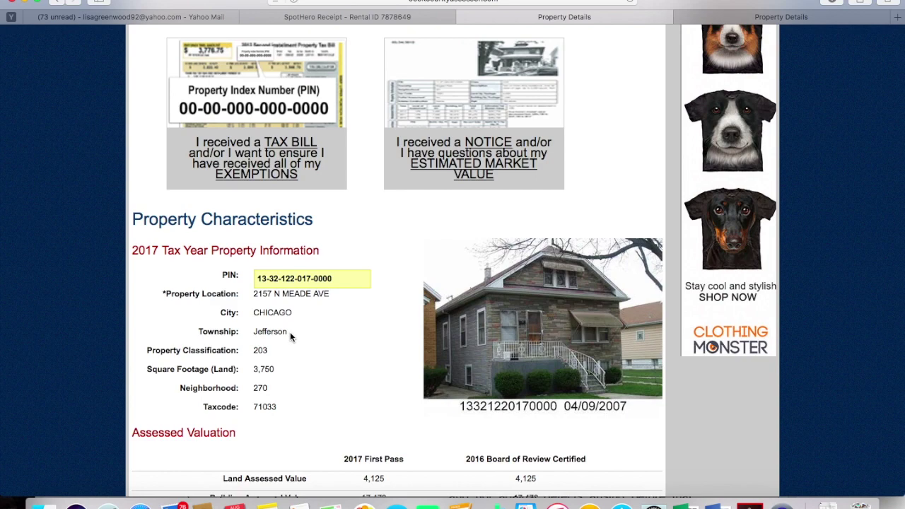
pyautogui.scroll(-3, 290, 331)
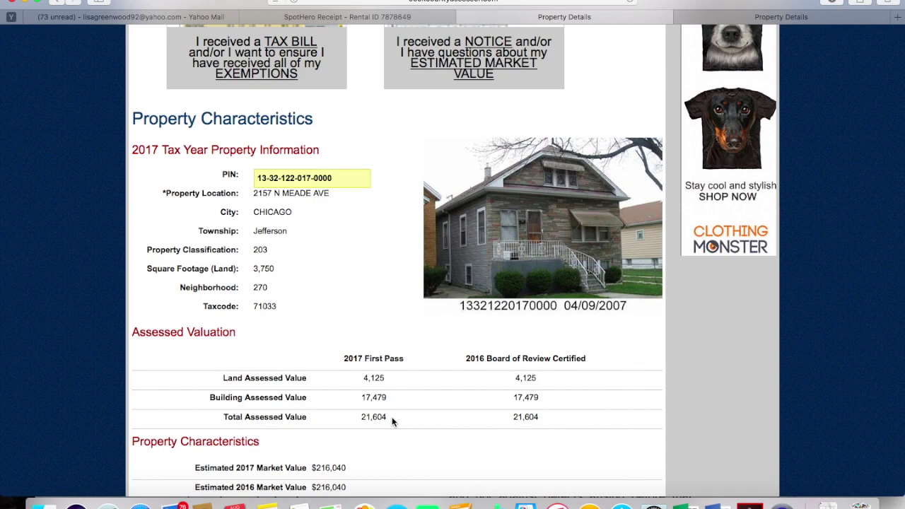
pyautogui.scroll(5, 392, 420)
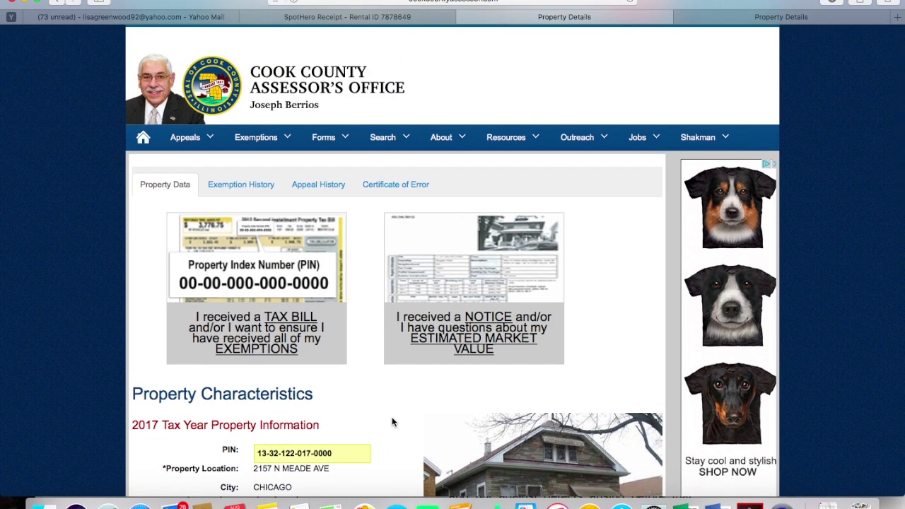
# Open Appeal and Closing Deadlines from the Appeals menu and review the townships' 2017 filing dates
pyautogui.click(196, 139)
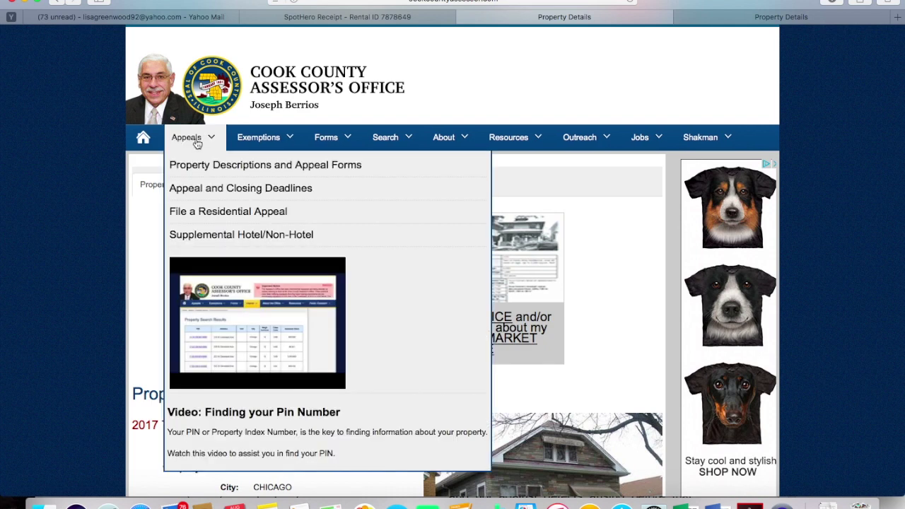
pyautogui.click(193, 191)
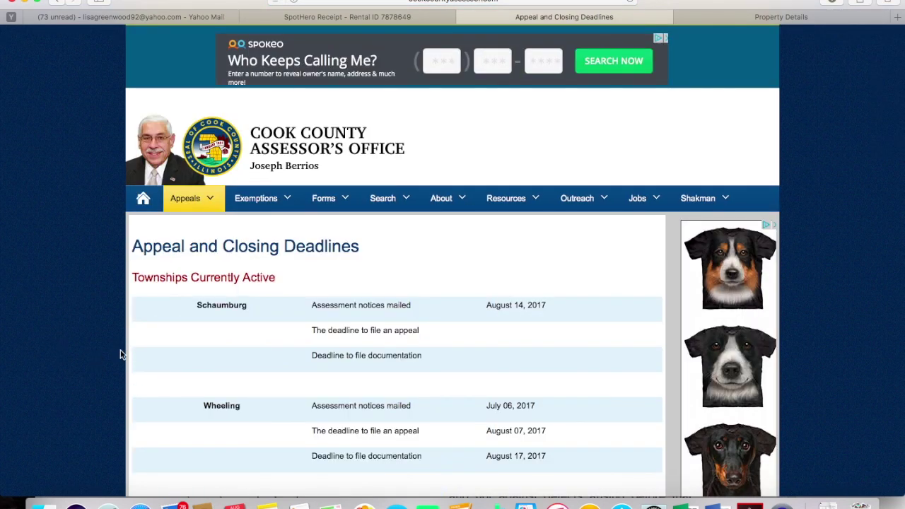
pyautogui.scroll(-5, 152, 363)
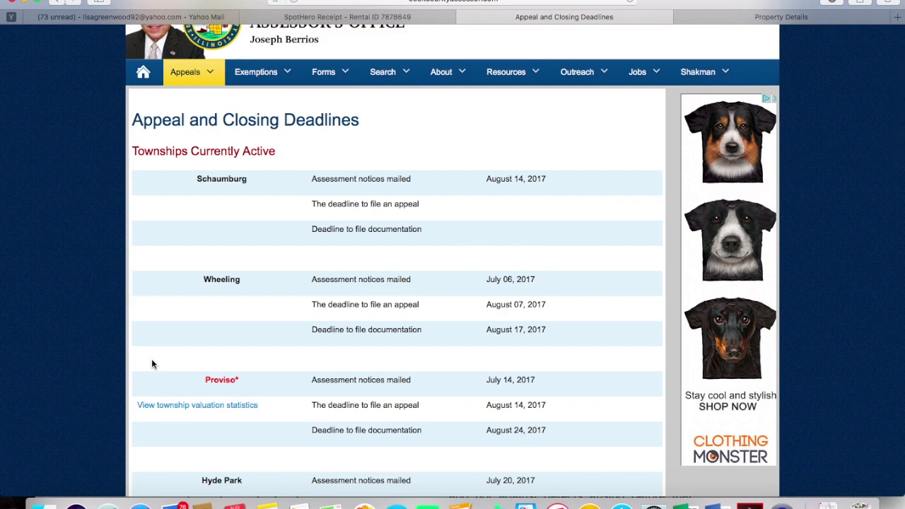
pyautogui.scroll(-6, 151, 364)
pyautogui.scroll(-6, 151, 364)
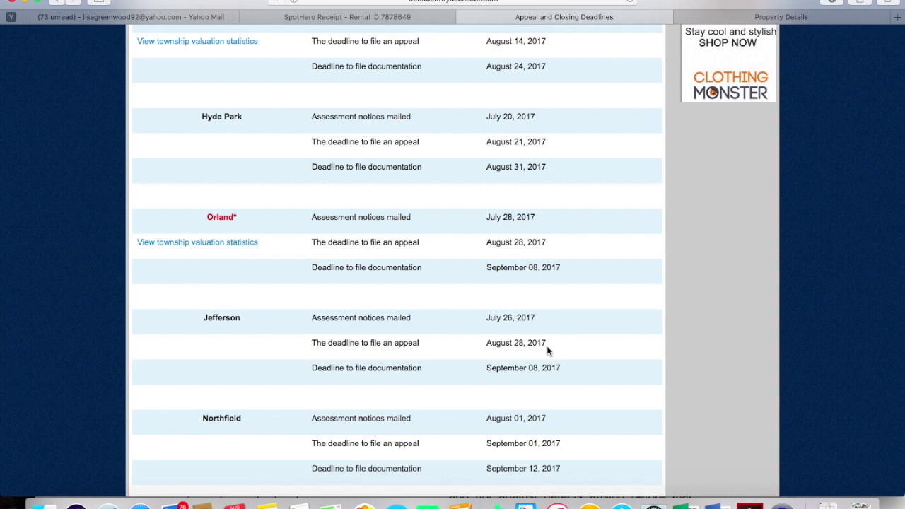
pyautogui.scroll(-3, 546, 350)
pyautogui.scroll(-6, 397, 262)
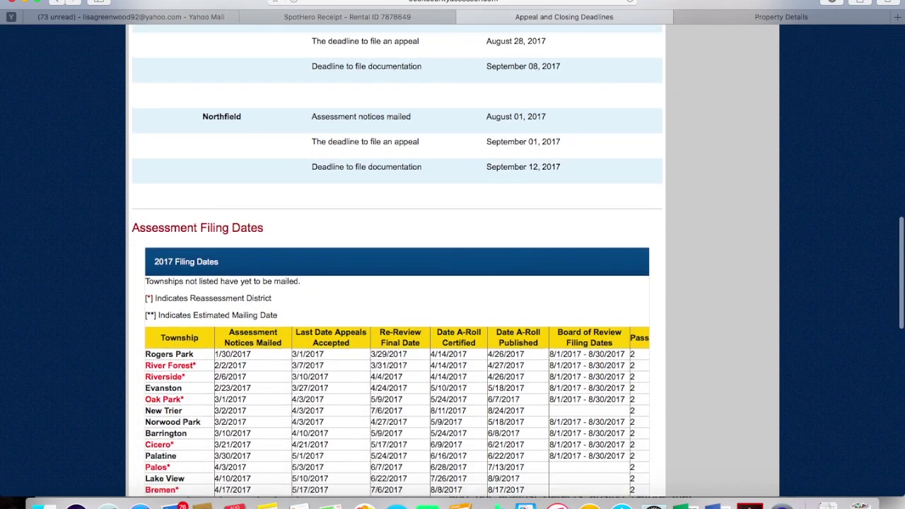
pyautogui.scroll(-6, 397, 261)
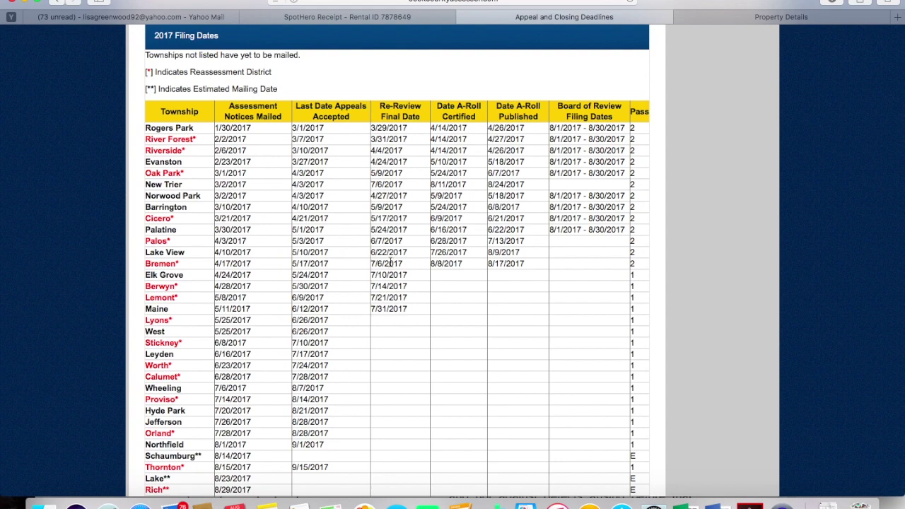
pyautogui.scroll(10, 391, 263)
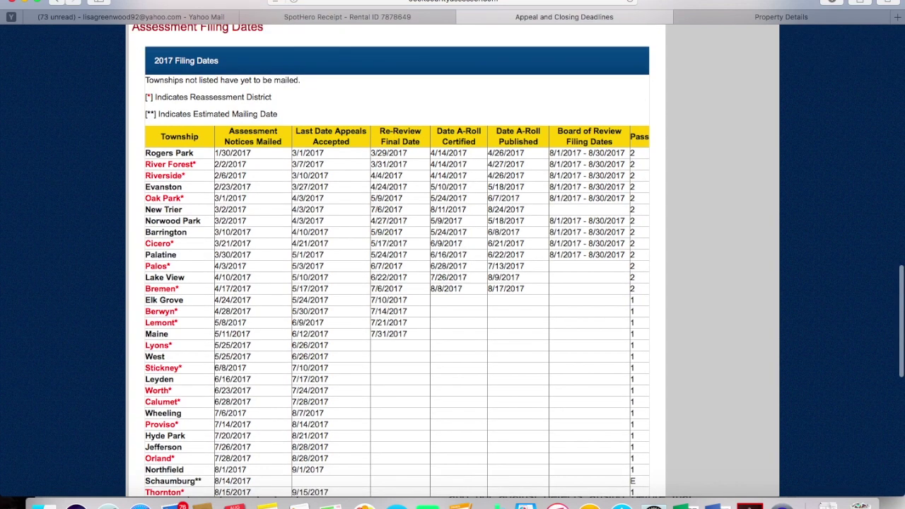
pyautogui.scroll(11, 391, 263)
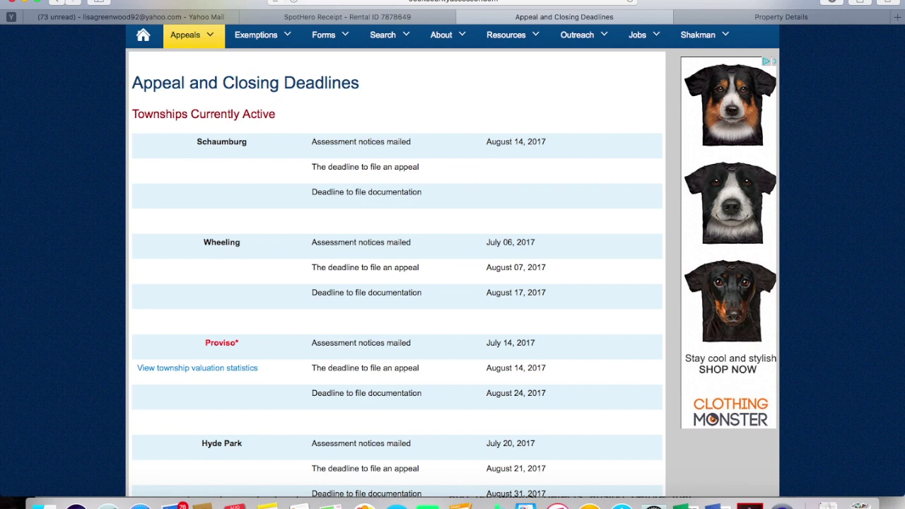
pyautogui.scroll(2, 453, 249)
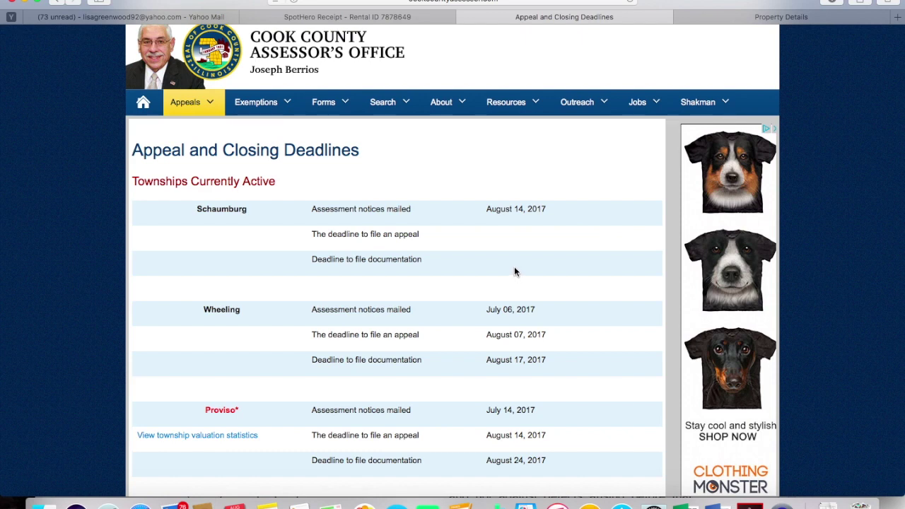
pyautogui.moveTo(520, 104)
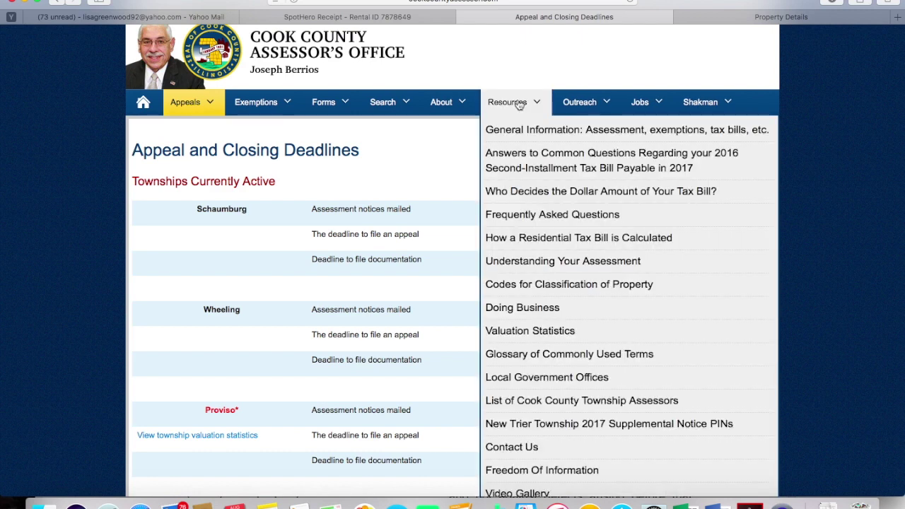
# Open How a Residential Tax Bill is Calculated from Resources and read the example calculation
pyautogui.click(511, 240)
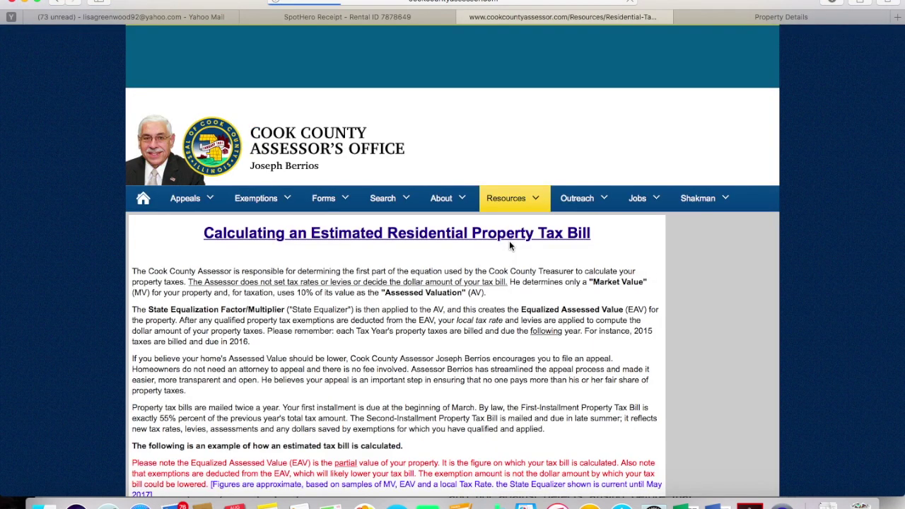
pyautogui.scroll(-5, 526, 337)
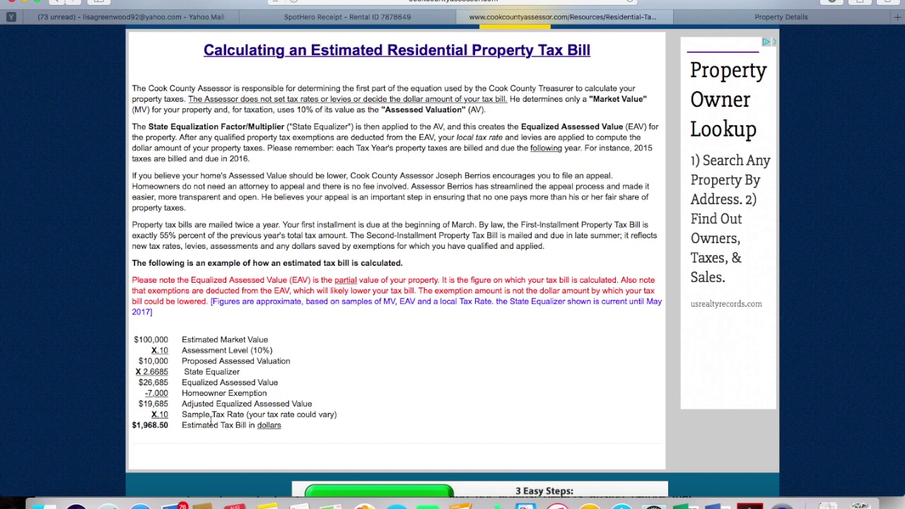
pyautogui.scroll(4, 211, 422)
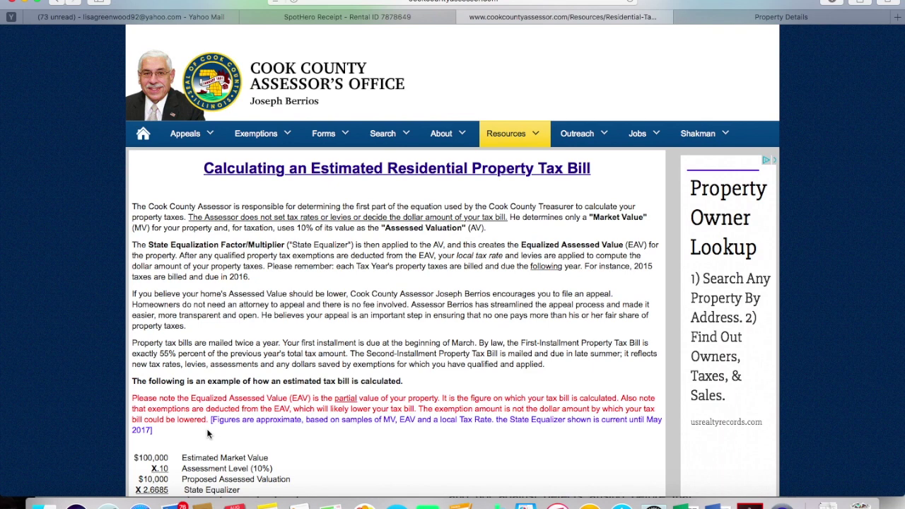
pyautogui.moveTo(187, 132)
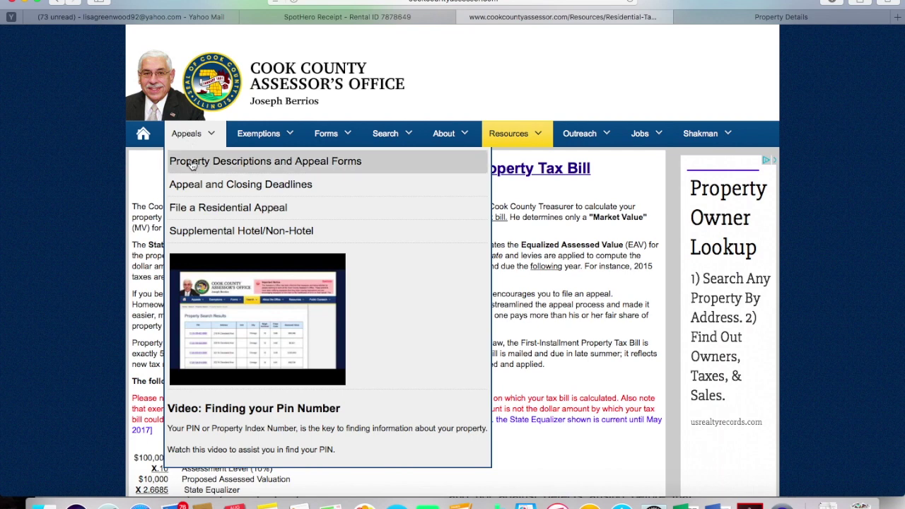
# Open File a Residential Appeal and enter the property's 14-digit PIN and the verification code
pyautogui.click(195, 207)
pyautogui.click(148, 291)
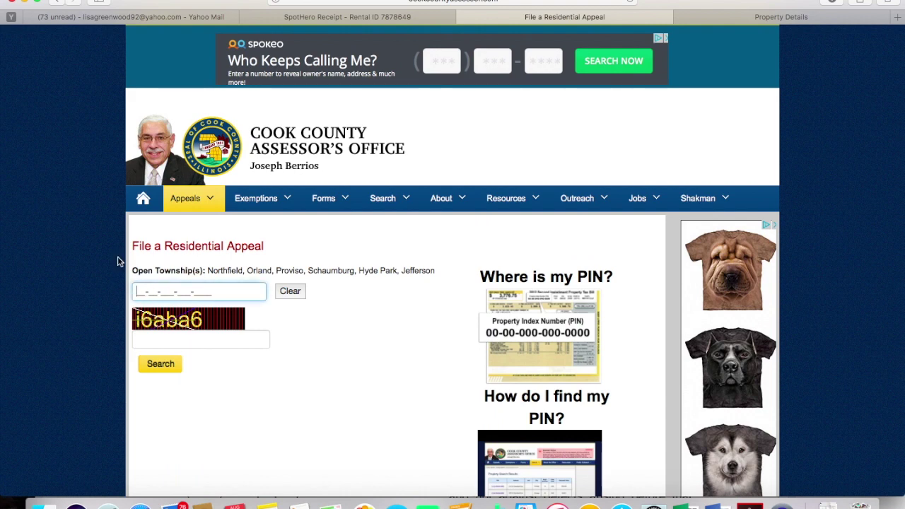
pyautogui.write('13321220170000')
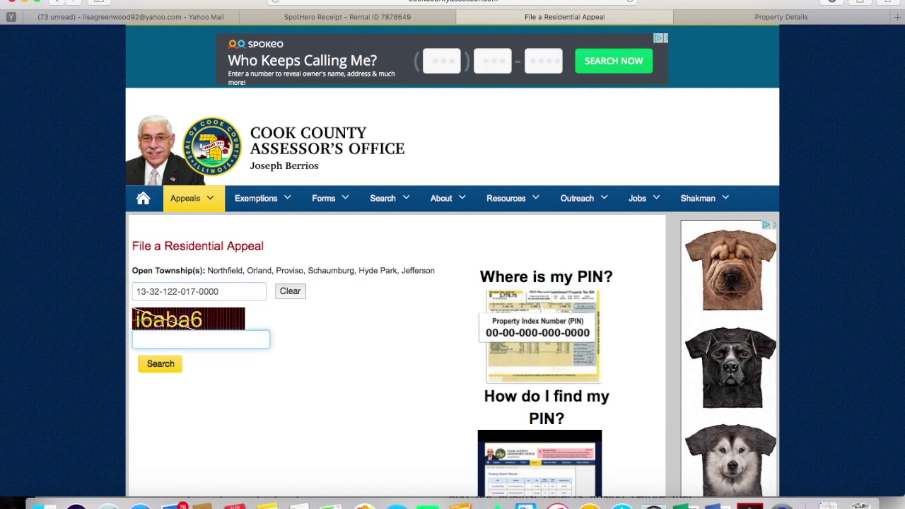
pyautogui.write('i6aba6')
# Submit the PIN to start the appeal and tick Overvaluation as the reason
pyautogui.click(164, 367)
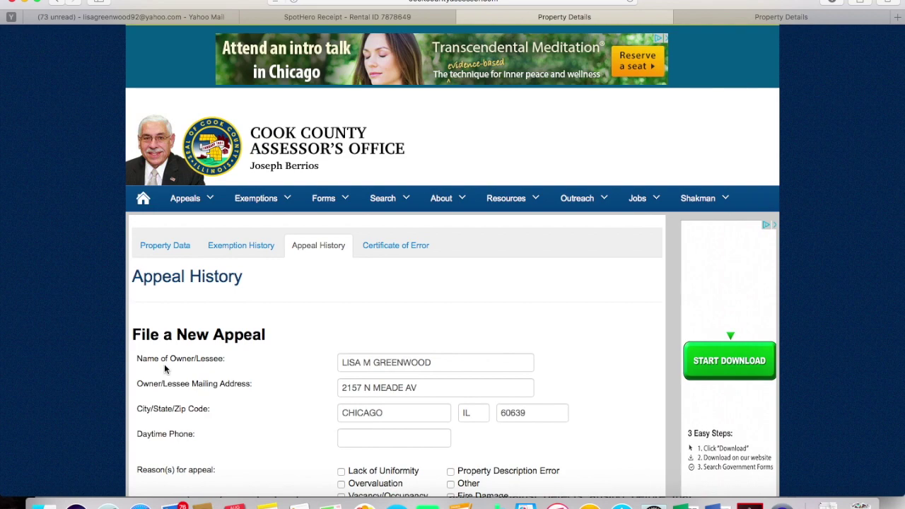
pyautogui.scroll(-5, 164, 364)
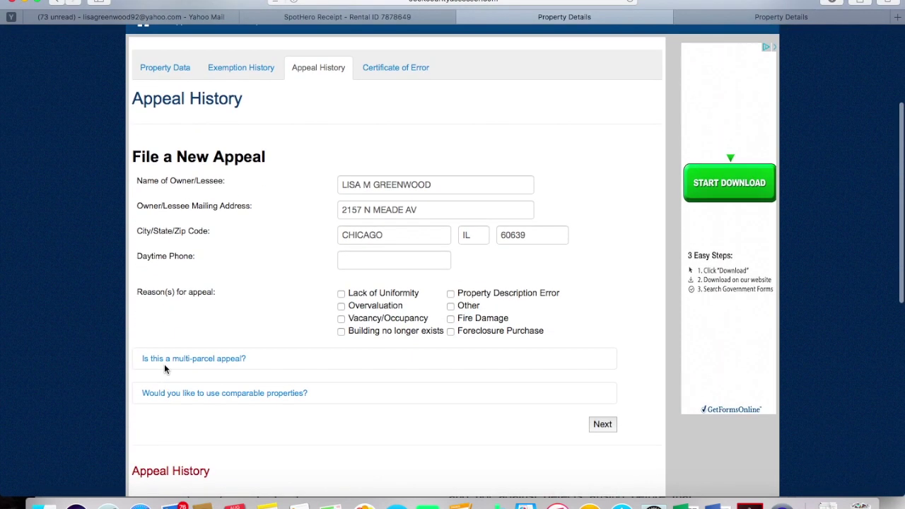
pyautogui.scroll(-1, 164, 366)
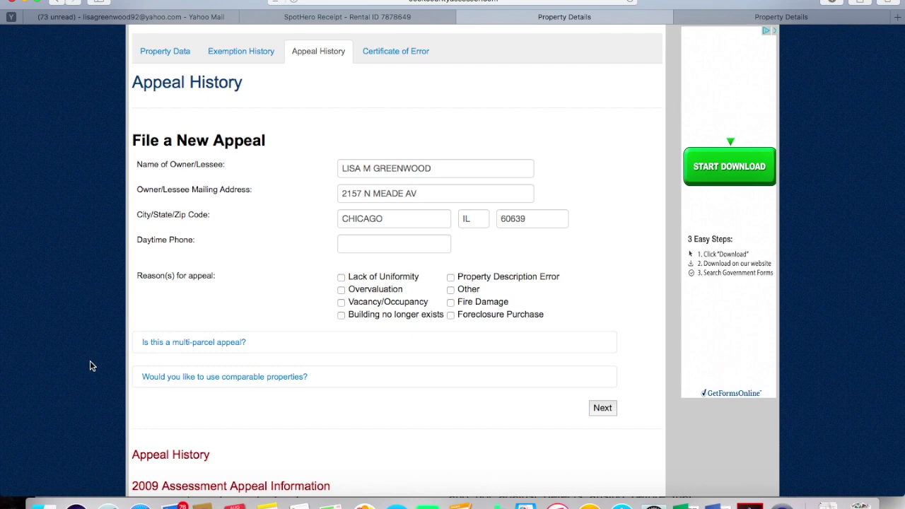
pyautogui.click(342, 292)
# Expand the comparable-properties section and bring up the Find Comparable Properties search
pyautogui.click(209, 377)
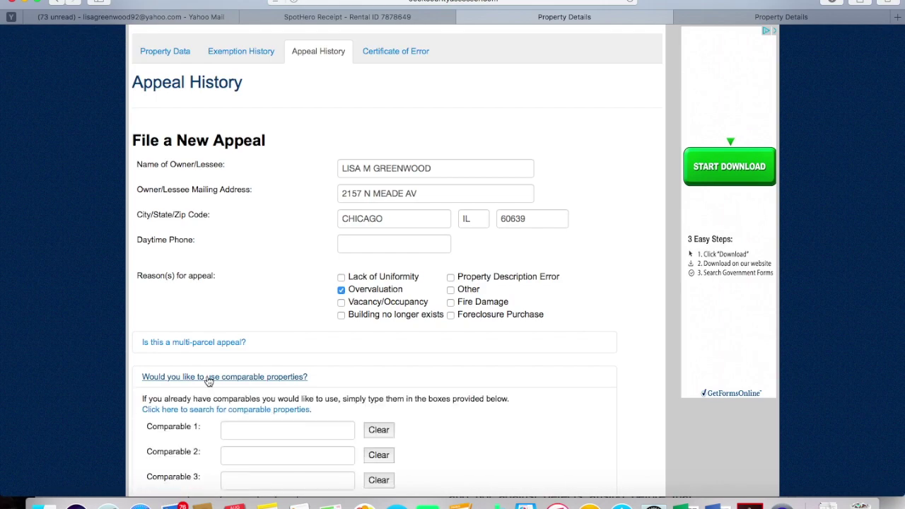
pyautogui.scroll(-3, 208, 381)
pyautogui.scroll(-2, 209, 382)
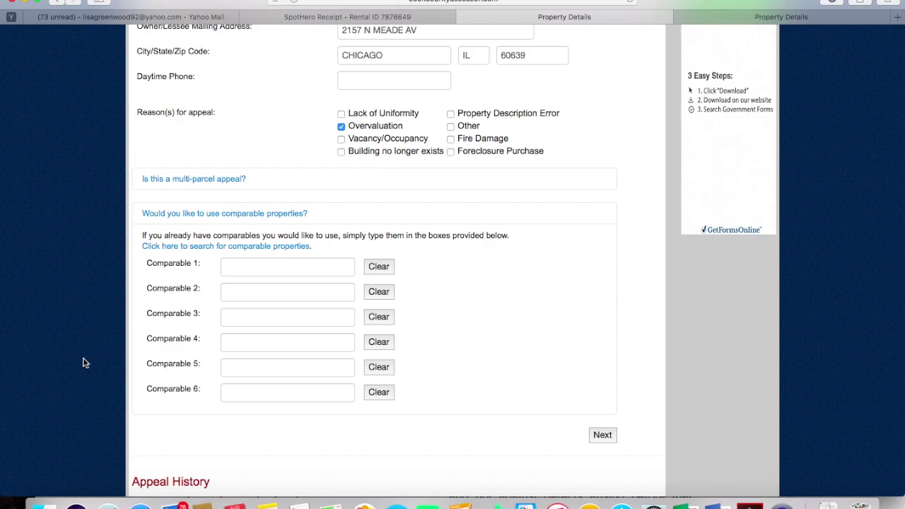
pyautogui.click(181, 246)
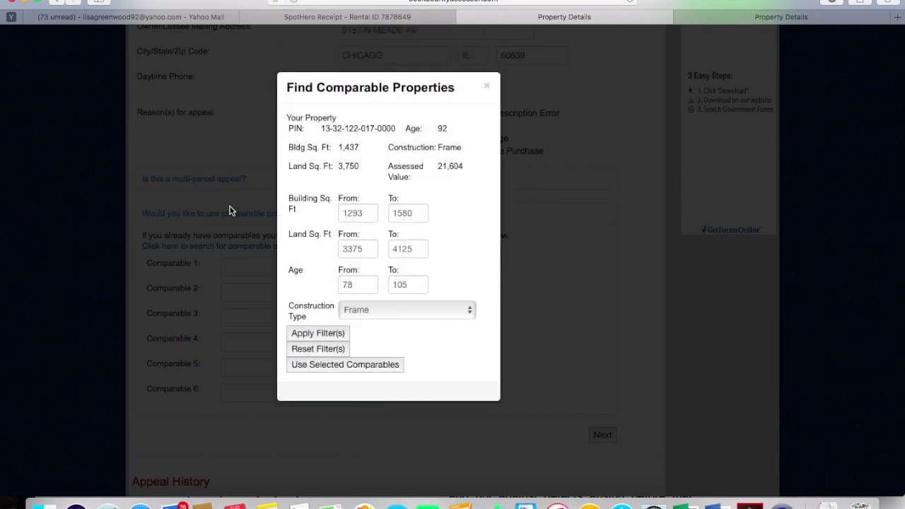
# Apply the filters to list Frame homes of 1293–1580 building sq ft as candidate comparables
pyautogui.click(311, 334)
pyautogui.scroll(-5, 448, 371)
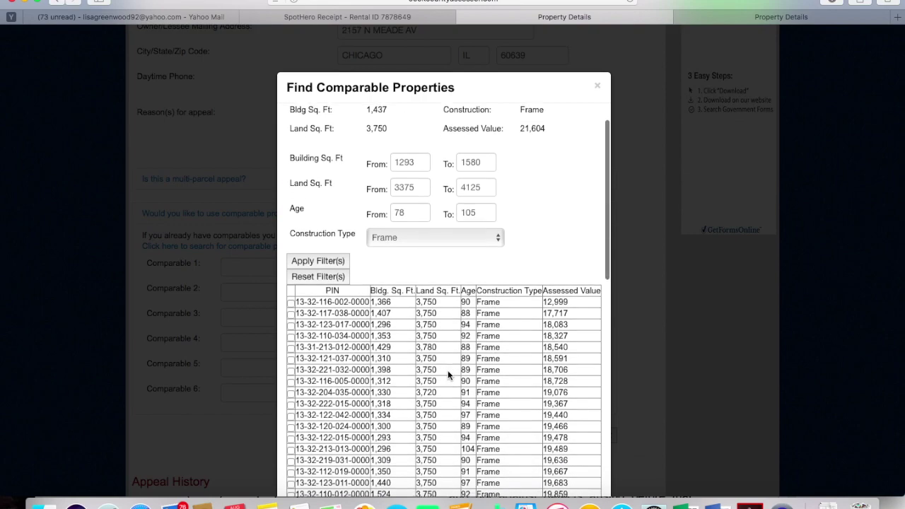
pyautogui.scroll(6, 447, 370)
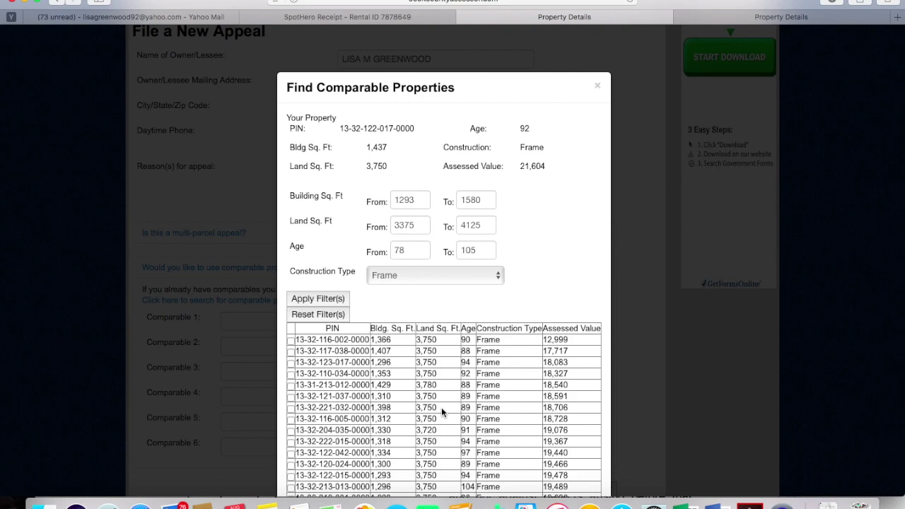
pyautogui.scroll(-5, 441, 407)
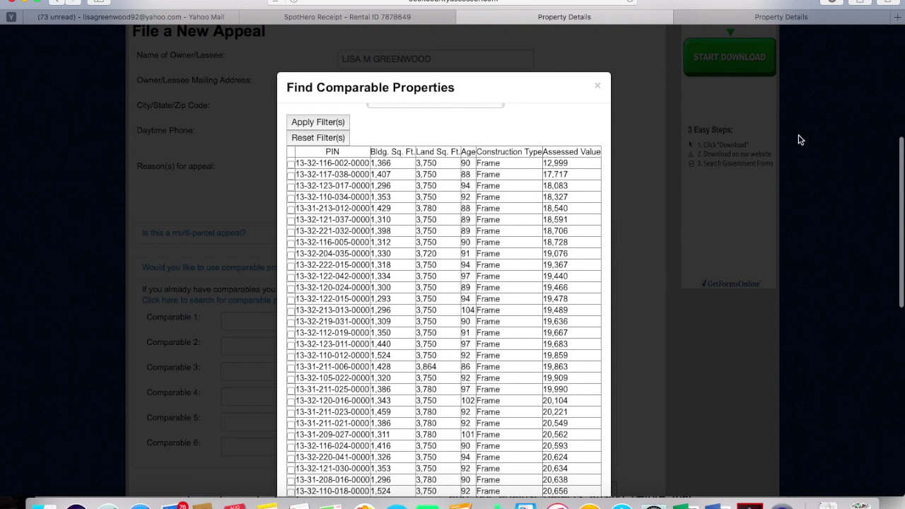
# Switch to the other Property Details tab and return to the assessor home page
pyautogui.click(828, 19)
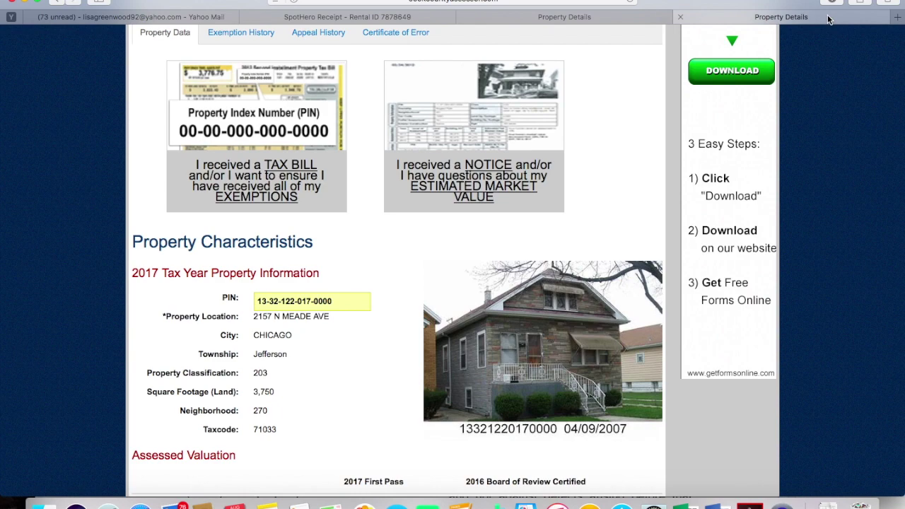
pyautogui.scroll(5, 390, 133)
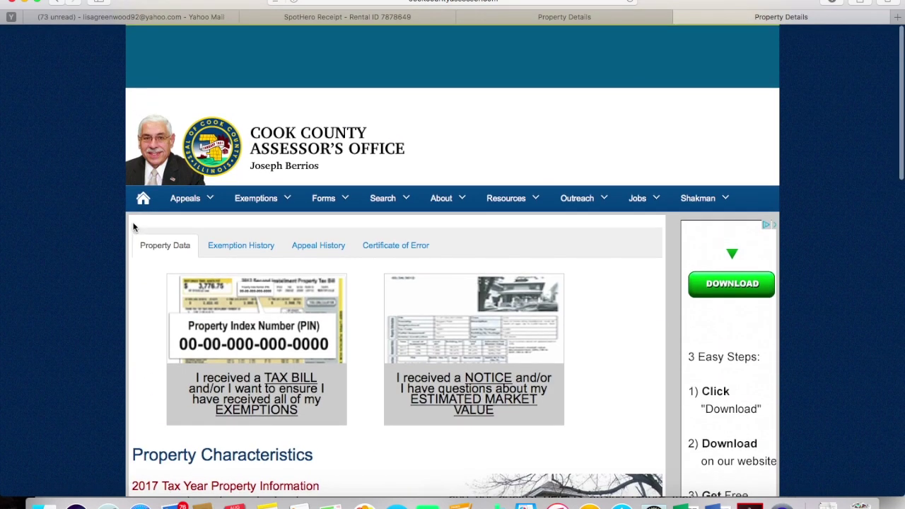
pyautogui.click(144, 202)
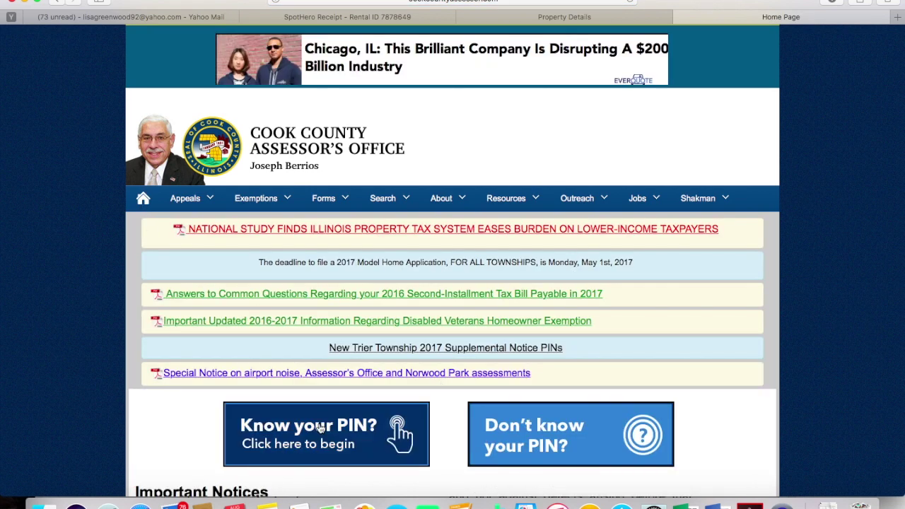
# Run a Know your PIN search for another property with its PIN and verification code
pyautogui.click(320, 428)
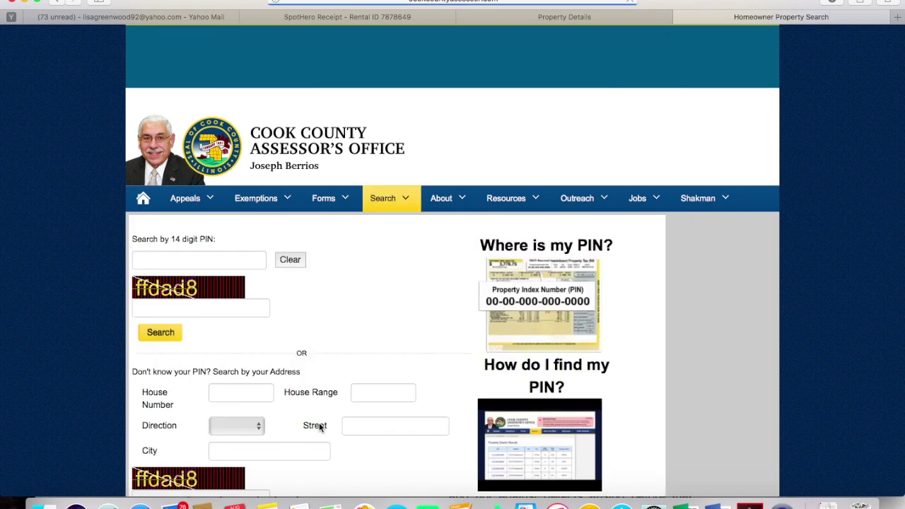
pyautogui.click(137, 261)
pyautogui.write('13-')
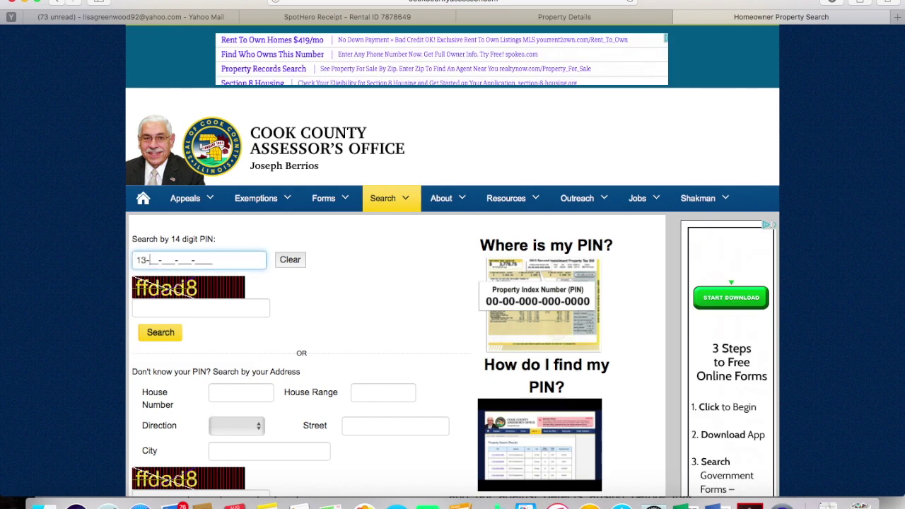
pyautogui.write('32-123-017-1234')
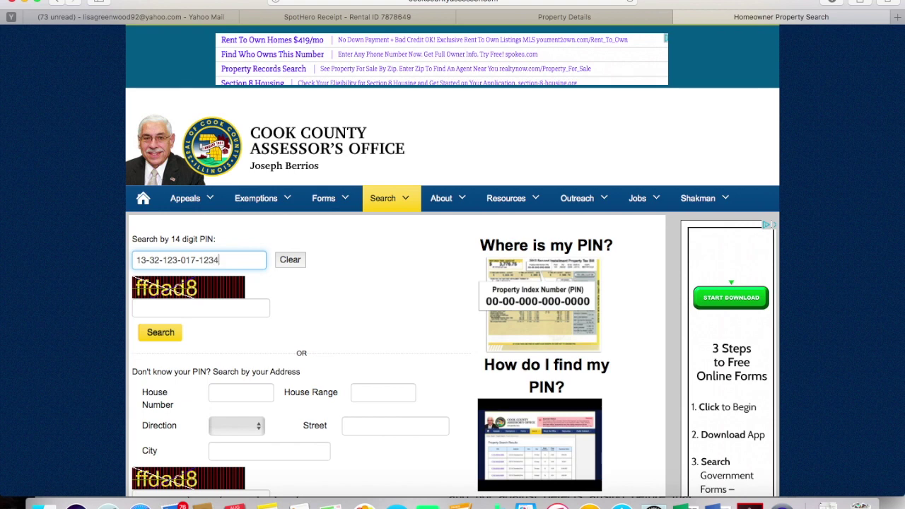
pyautogui.click(154, 308)
pyautogui.write('ffd')
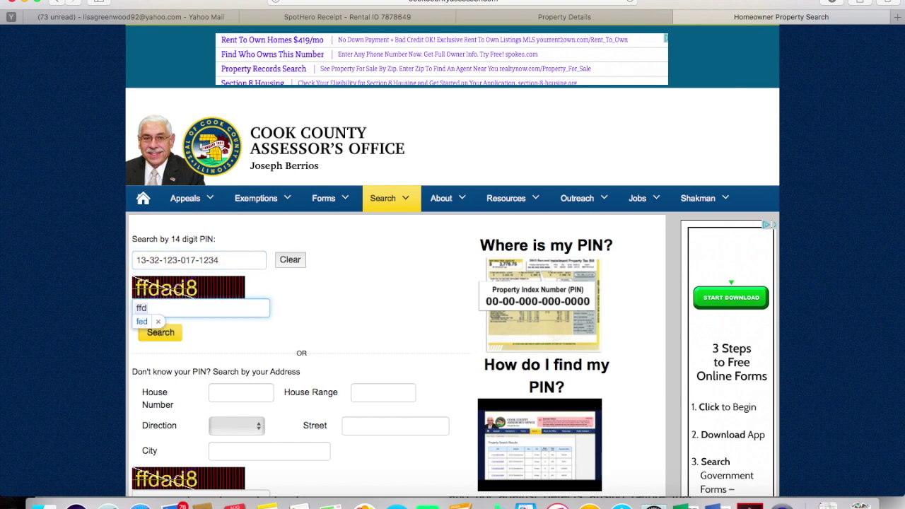
pyautogui.write('ad8')
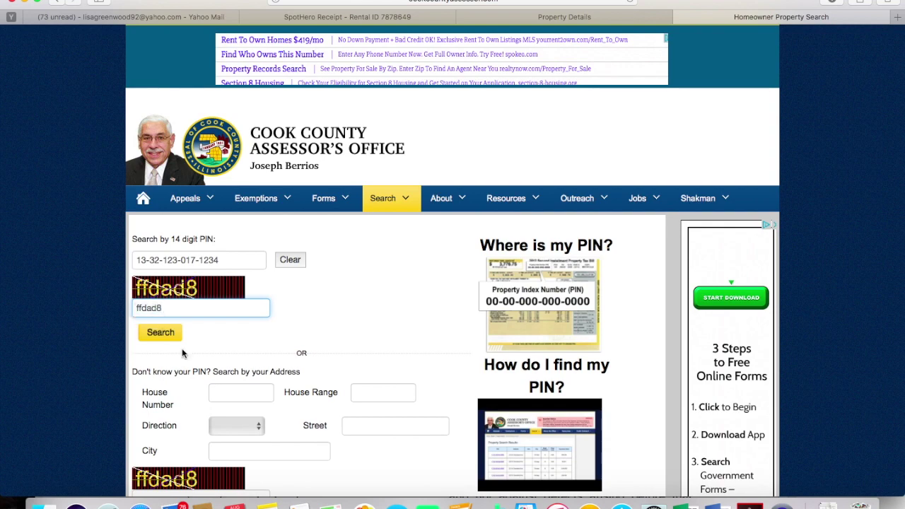
pyautogui.click(166, 333)
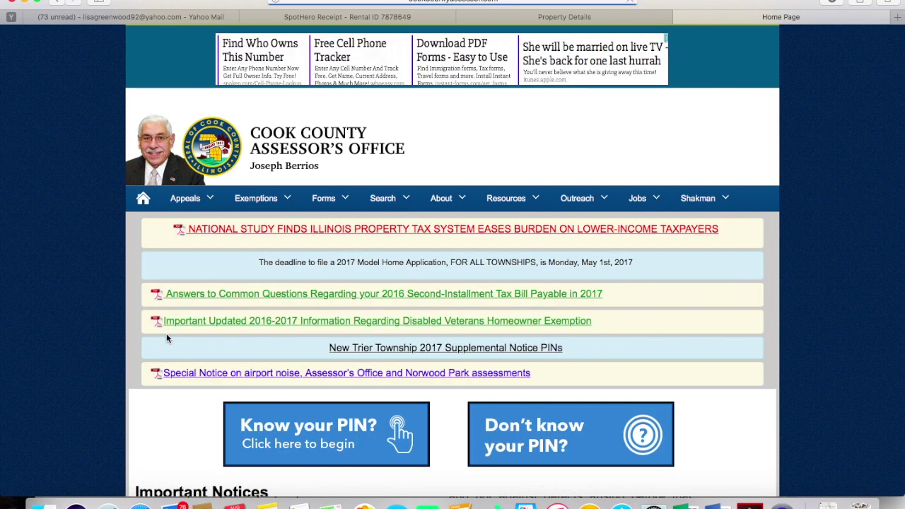
# Search by known PIN for the comparable property, entering its 14-digit PIN and the verification code
pyautogui.scroll(-5, 366, 382)
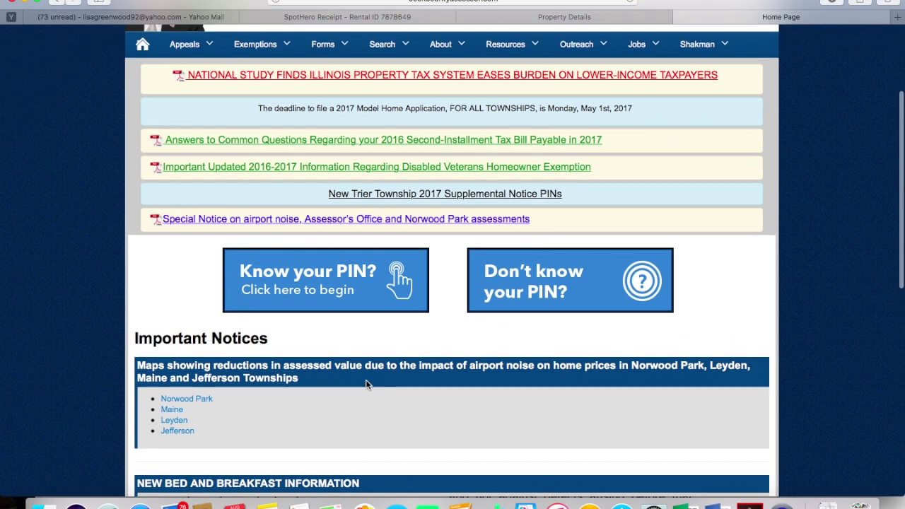
pyautogui.click(365, 281)
pyautogui.click(134, 261)
pyautogui.write('13-')
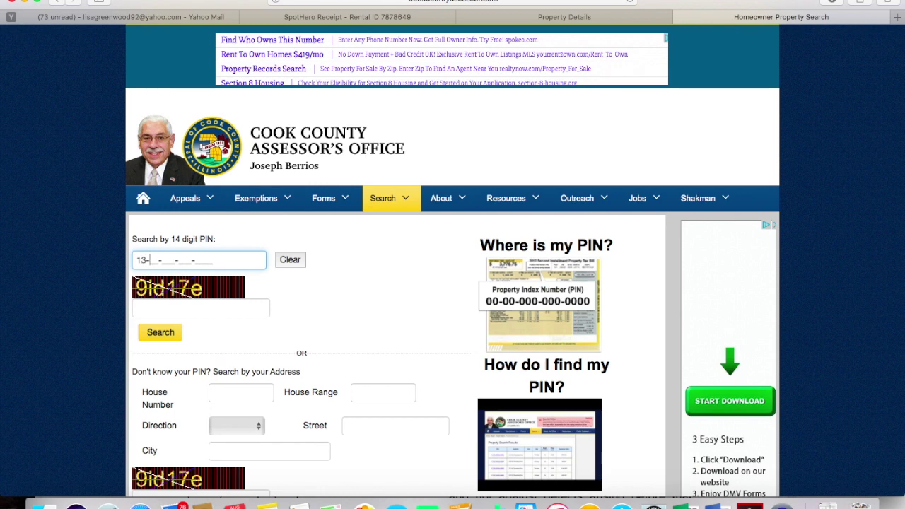
pyautogui.write('32-123-017-0000')
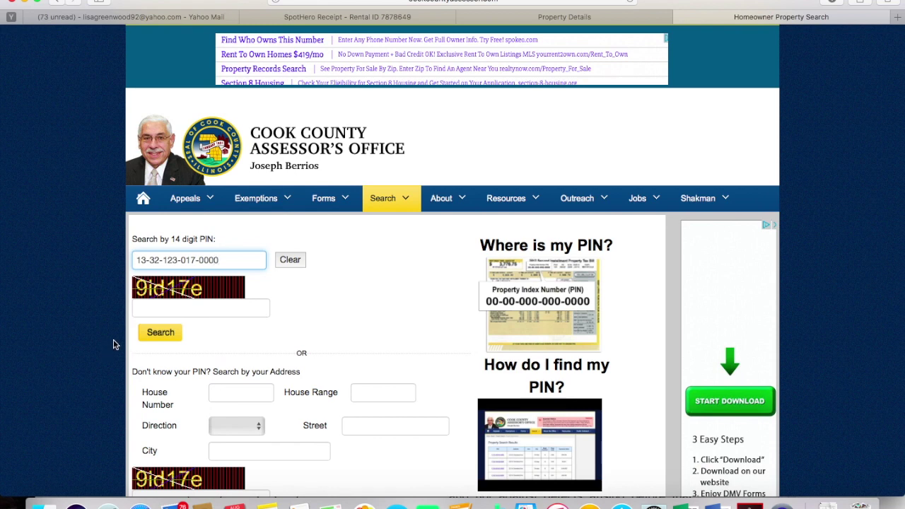
pyautogui.click(159, 311)
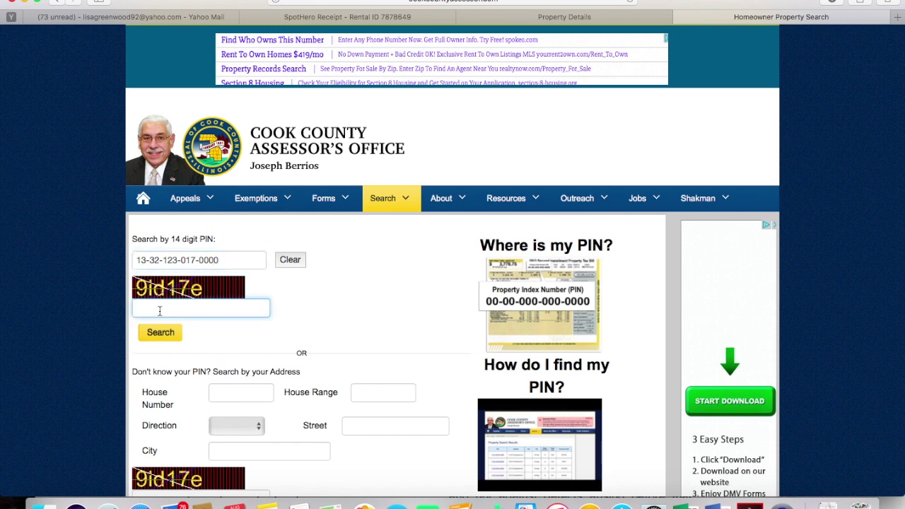
pyautogui.write('9ld17e')
pyautogui.click(160, 332)
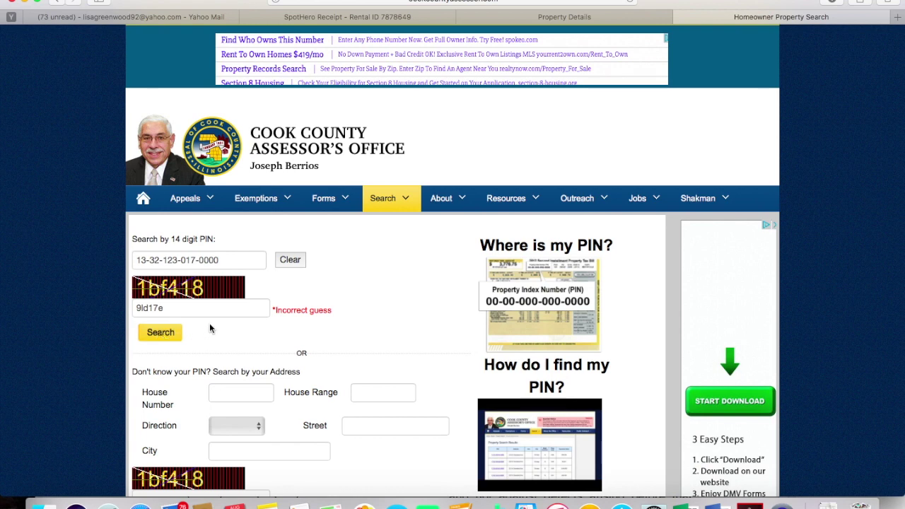
# Replace the rejected verification code with a new one and search again
pyautogui.click(177, 306)
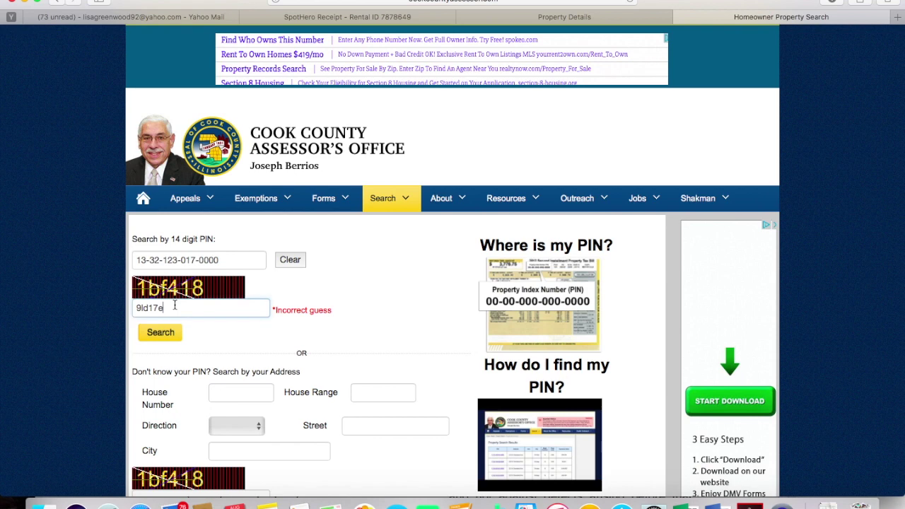
pyautogui.moveTo(162, 303); pyautogui.dragTo(131, 308)
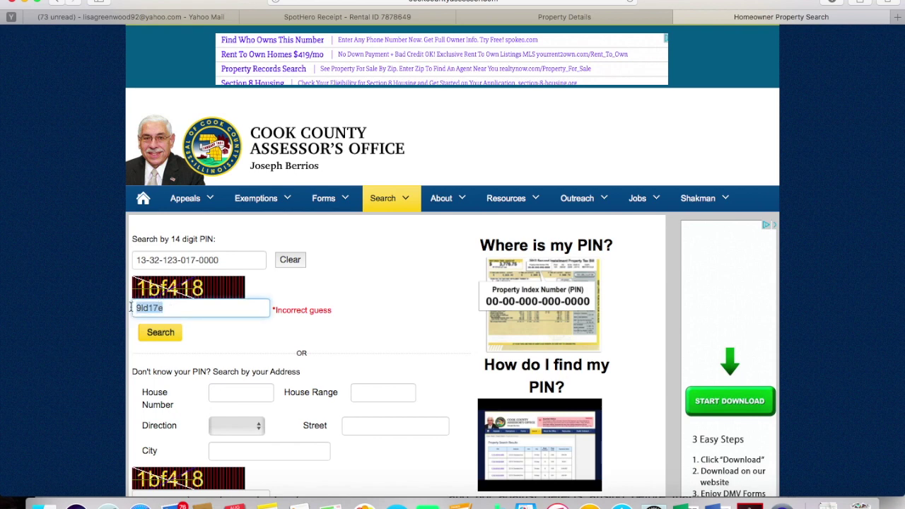
pyautogui.write('1bf418')
pyautogui.click(145, 333)
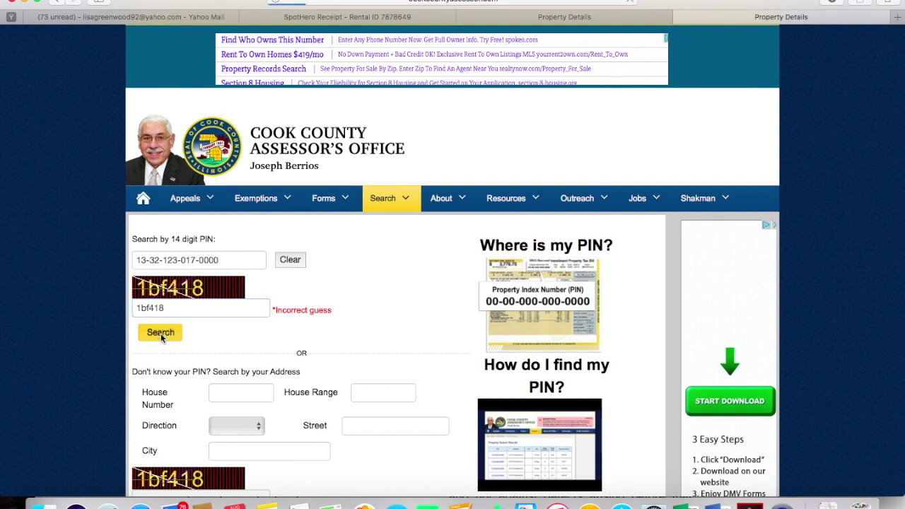
# Review the comparable's characteristics (1,296 sq ft, age 94, 18,083 assessed), then return to the appeal tab
pyautogui.scroll(-1, 161, 335)
pyautogui.scroll(-5, 161, 338)
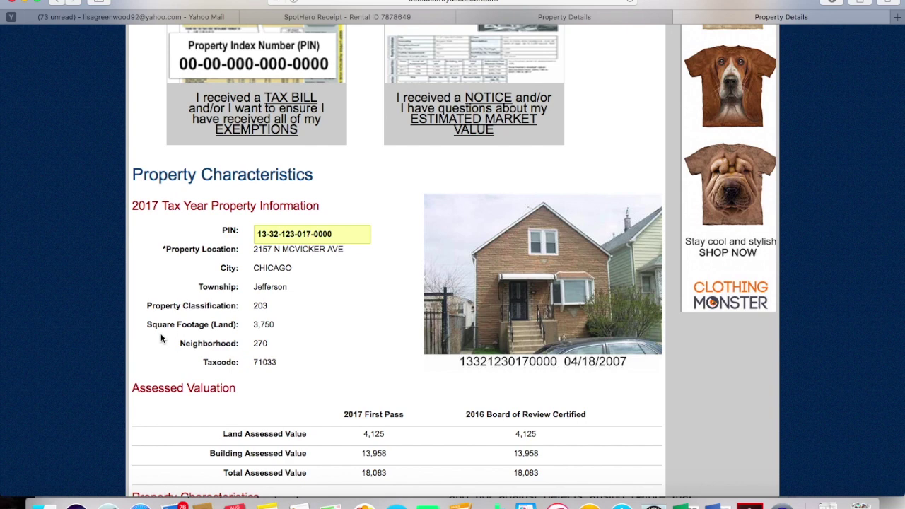
pyautogui.scroll(-5, 161, 338)
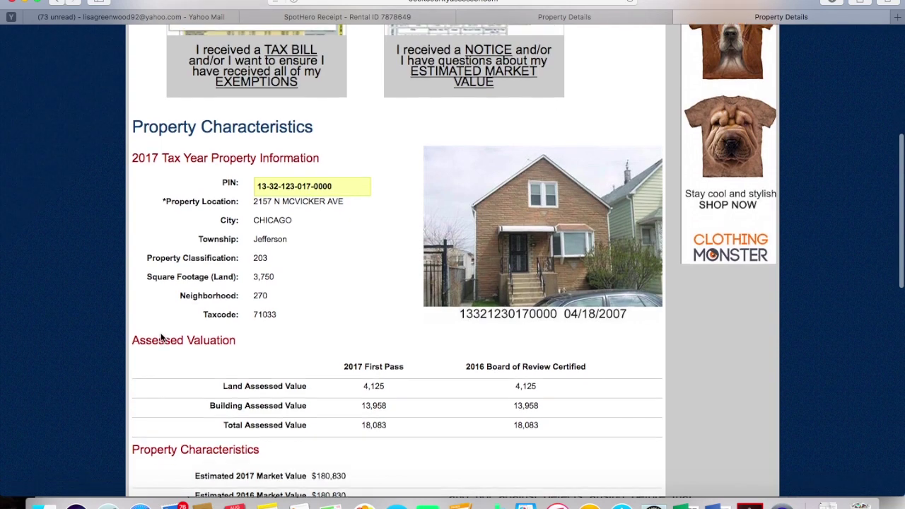
pyautogui.scroll(-5, 396, 282)
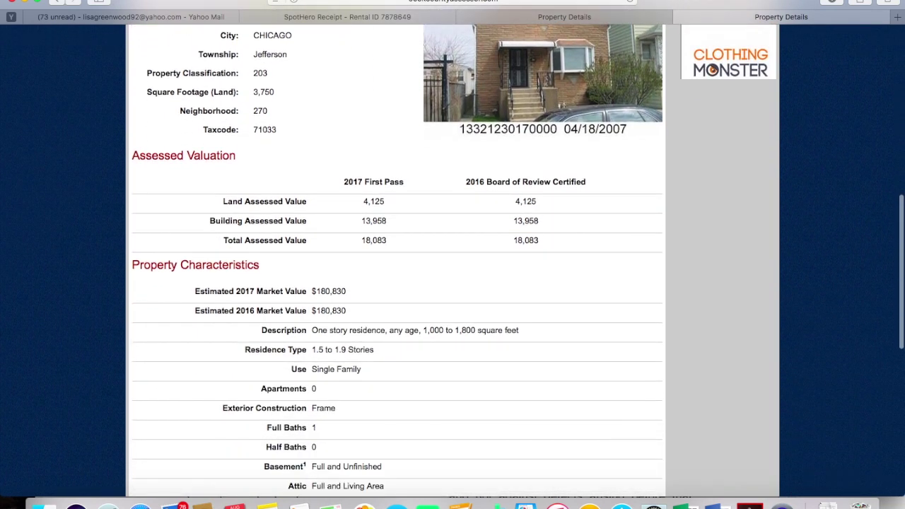
pyautogui.scroll(-2, 396, 282)
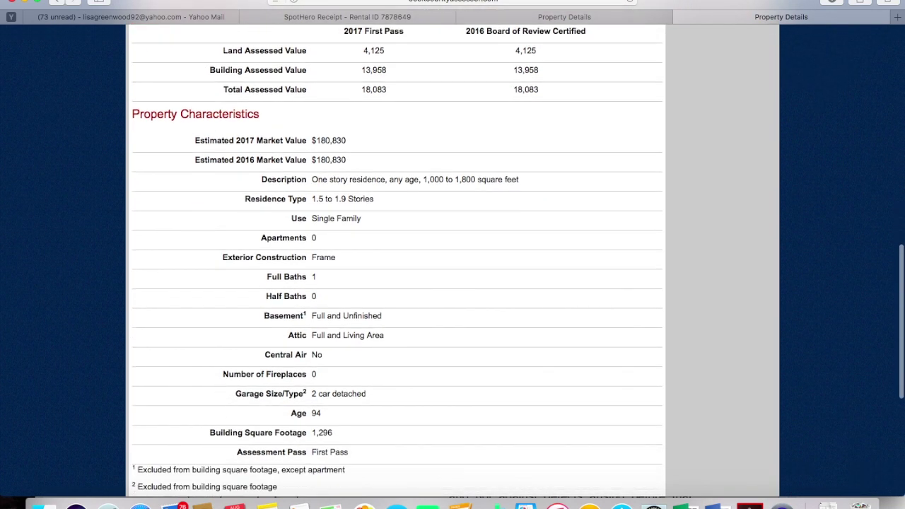
pyautogui.scroll(-1, 396, 283)
pyautogui.scroll(-1, 396, 283)
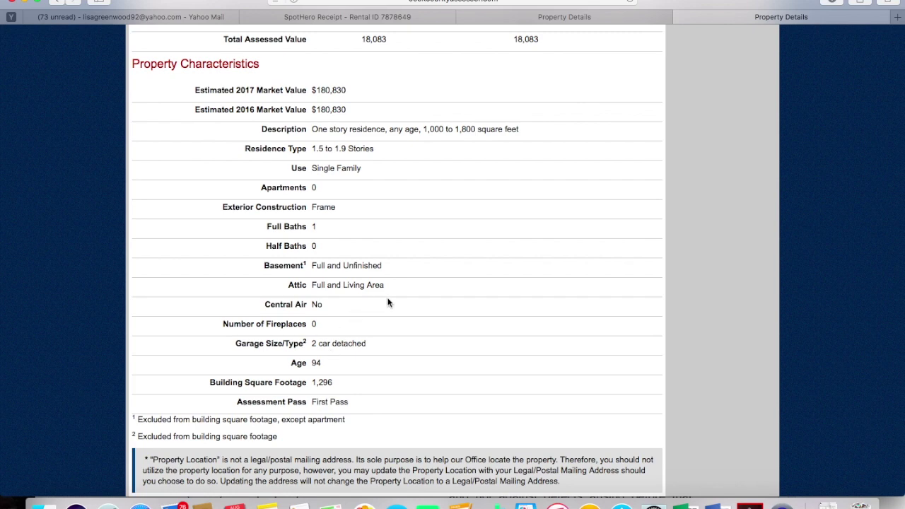
pyautogui.click(542, 21)
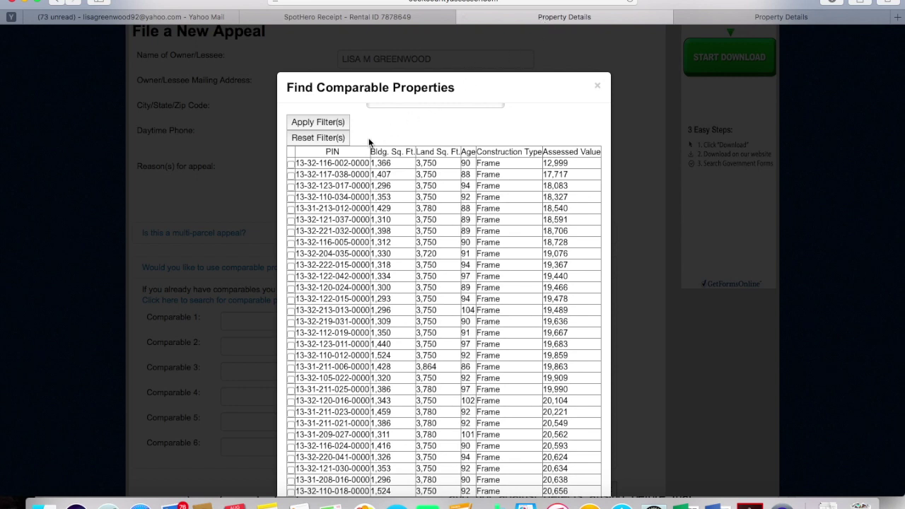
# Tick six comparable parcels, assessed between 18,083 and 20,221, in the results list
pyautogui.click(290, 187)
pyautogui.click(291, 211)
pyautogui.click(292, 221)
pyautogui.click(292, 357)
pyautogui.click(291, 368)
pyautogui.click(291, 413)
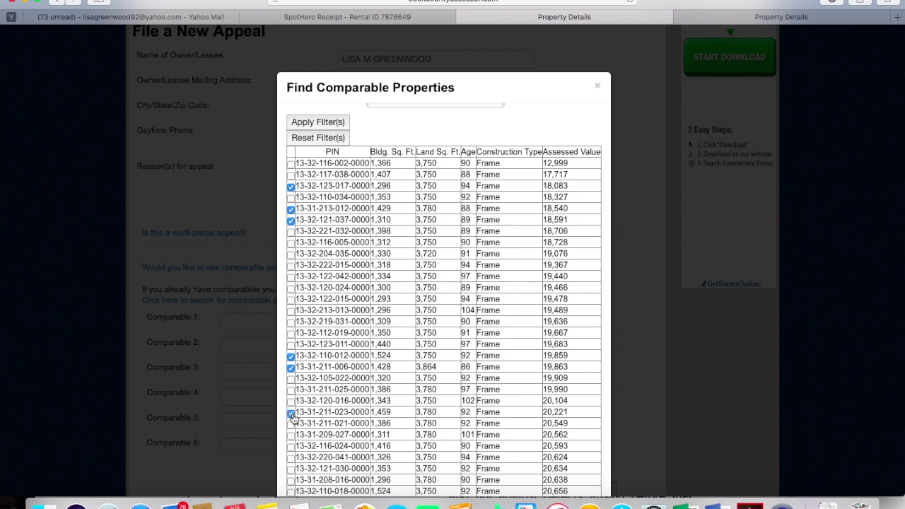
pyautogui.scroll(-3, 703, 340)
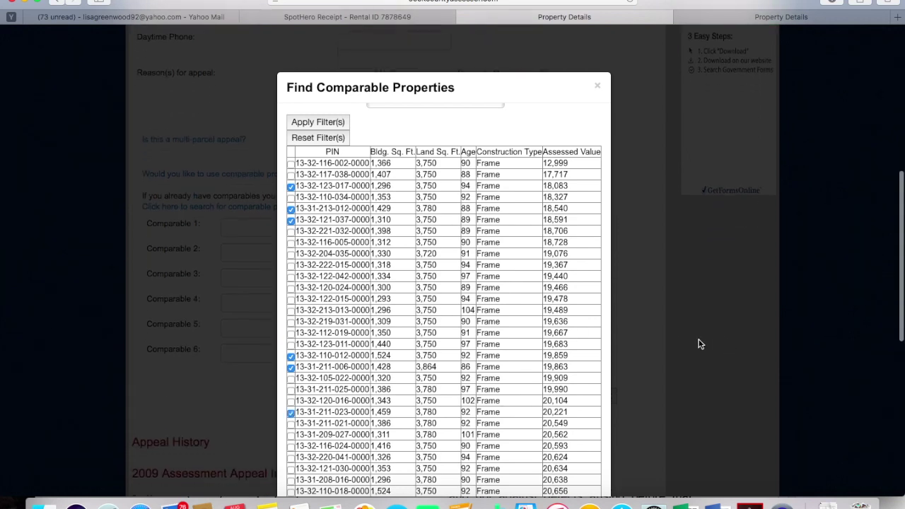
pyautogui.scroll(-4, 499, 286)
pyautogui.scroll(4, 499, 286)
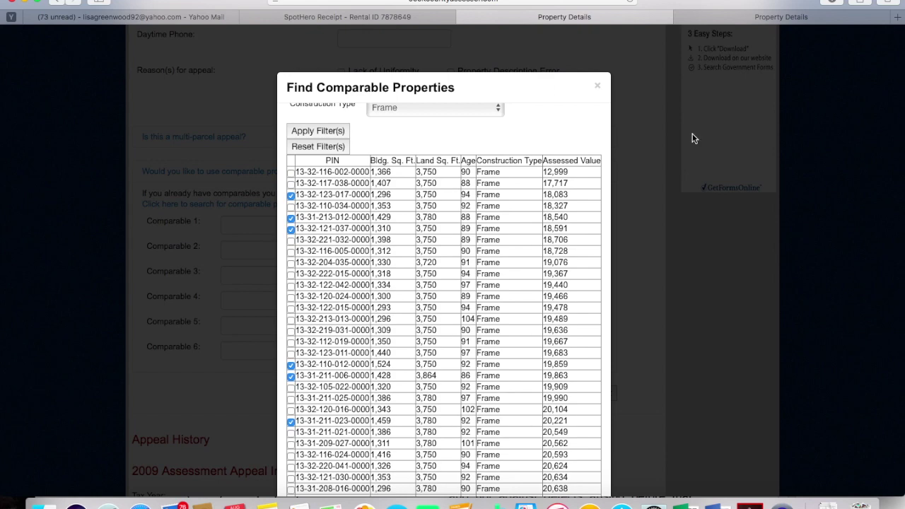
pyautogui.scroll(-10, 543, 267)
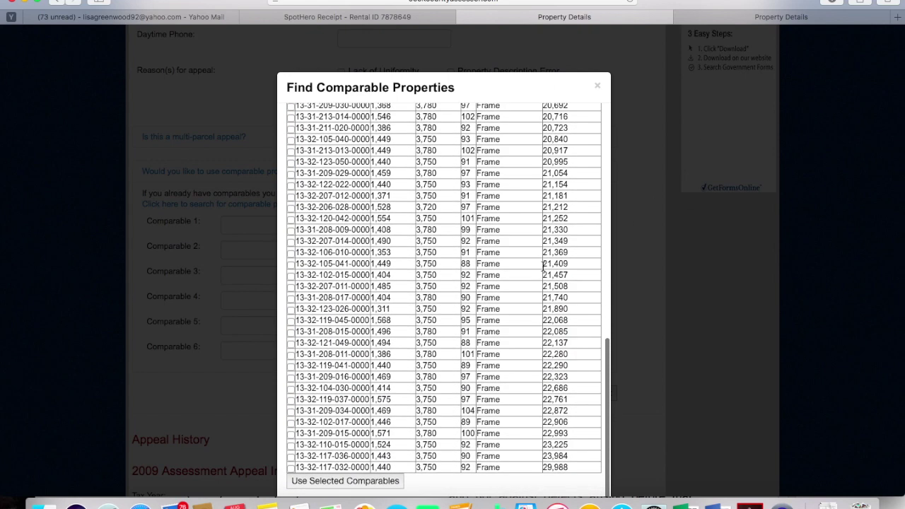
# Apply the six selected comparable parcels, then go to the property characteristics review down to the e-mail field
pyautogui.click(347, 481)
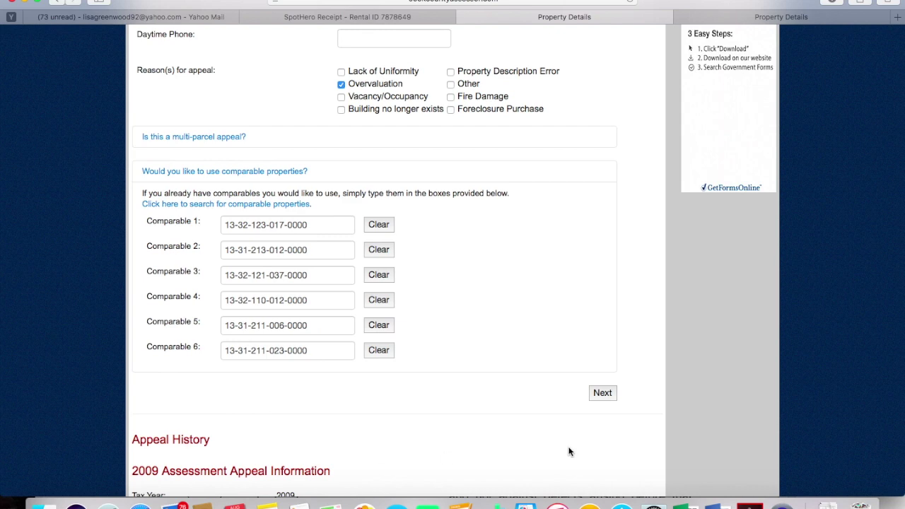
pyautogui.click(603, 394)
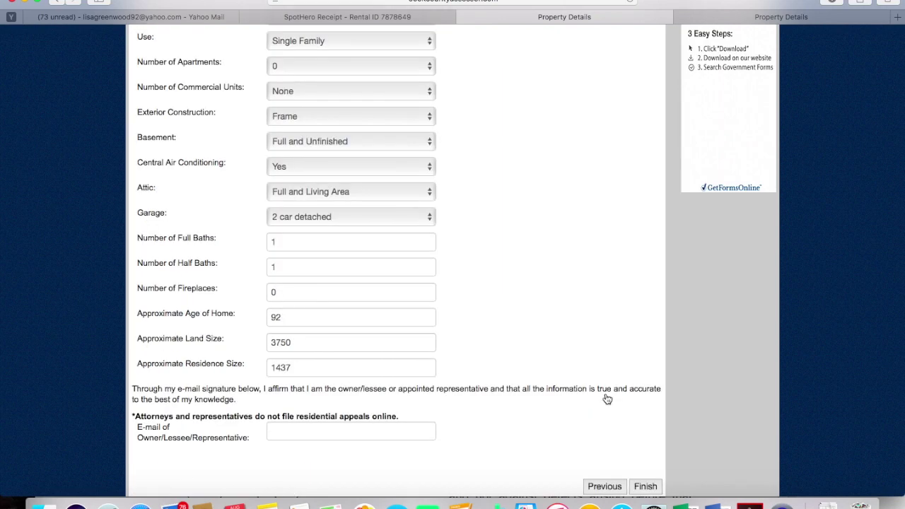
pyautogui.scroll(5, 606, 399)
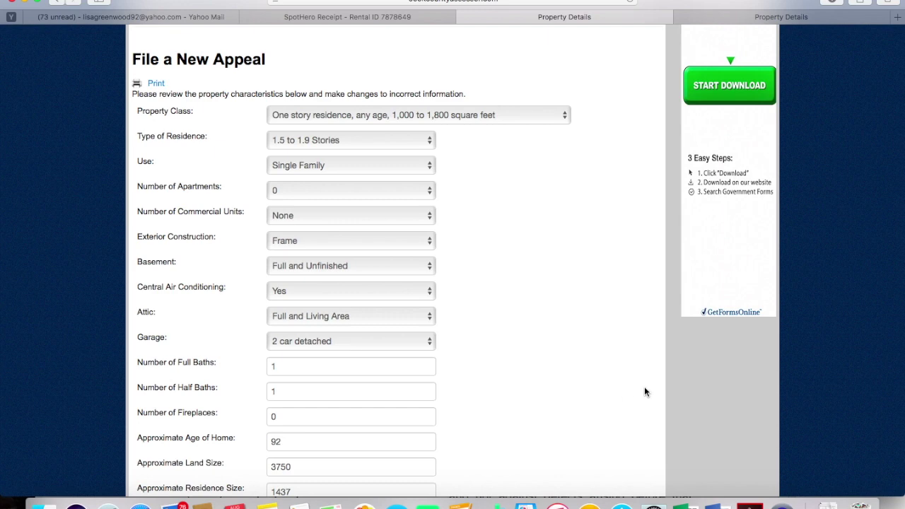
pyautogui.scroll(-5, 644, 391)
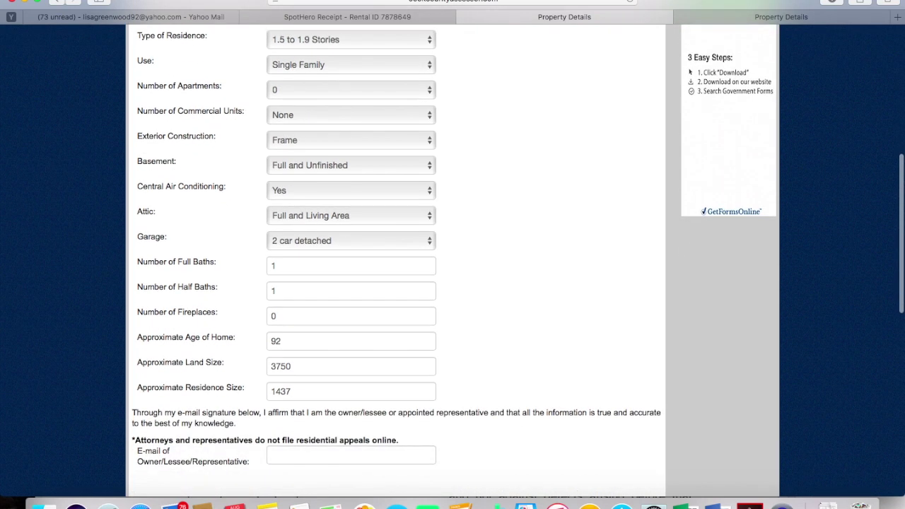
pyautogui.scroll(-3, 436, 335)
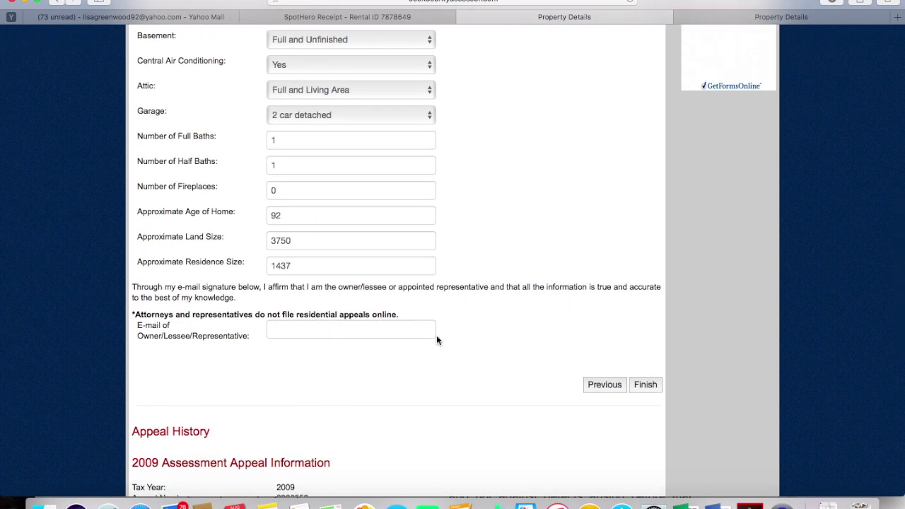
# Sign with the owner's e-mail address, finish the appeal, and view the Appeal Summary confirmation
pyautogui.click(281, 328)
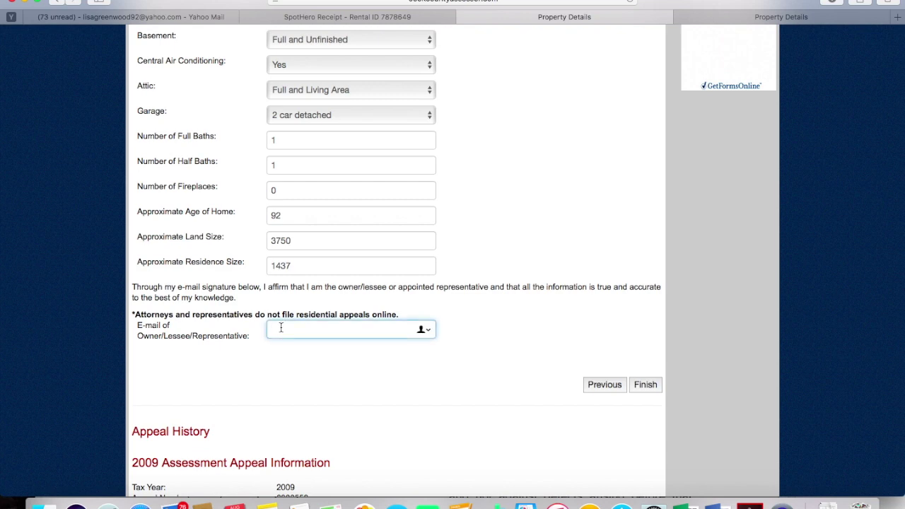
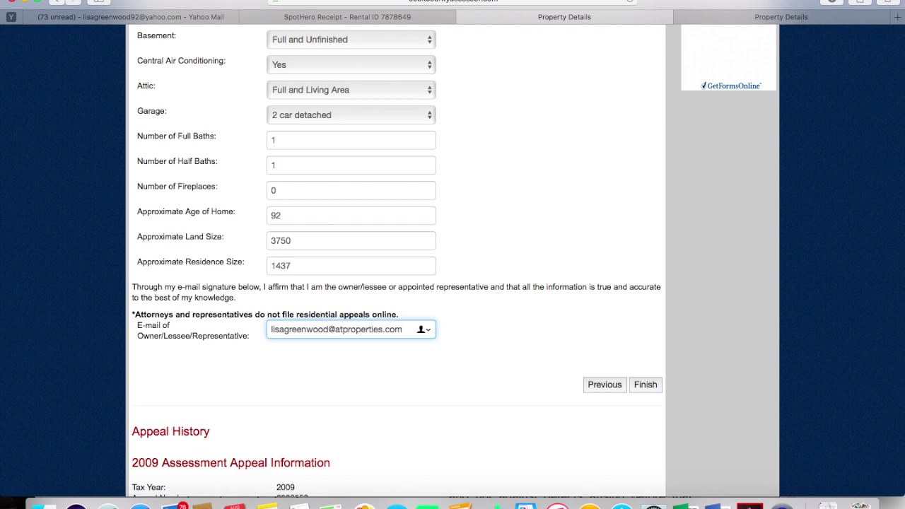
pyautogui.click(646, 387)
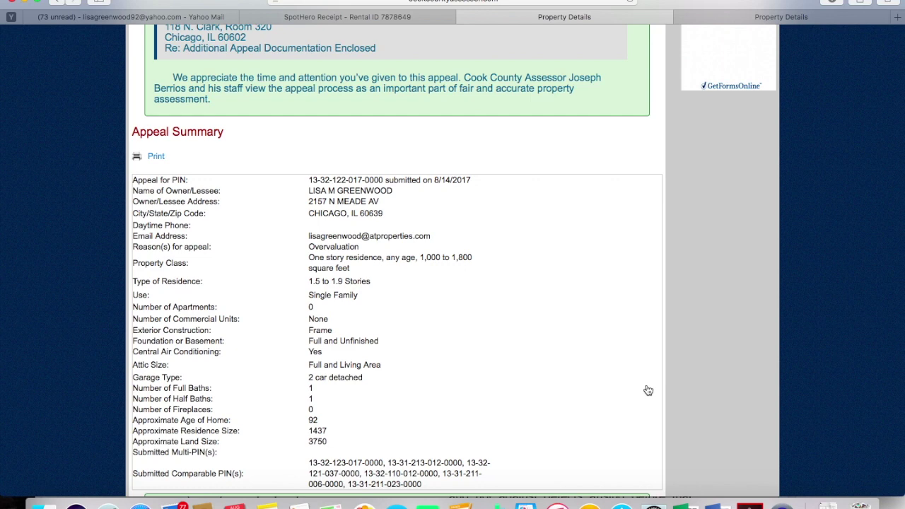
pyautogui.scroll(-2, 648, 390)
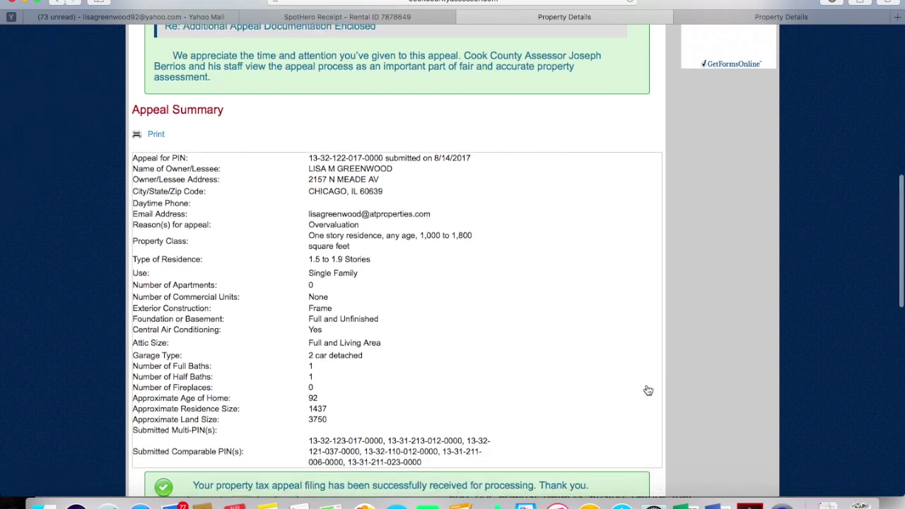